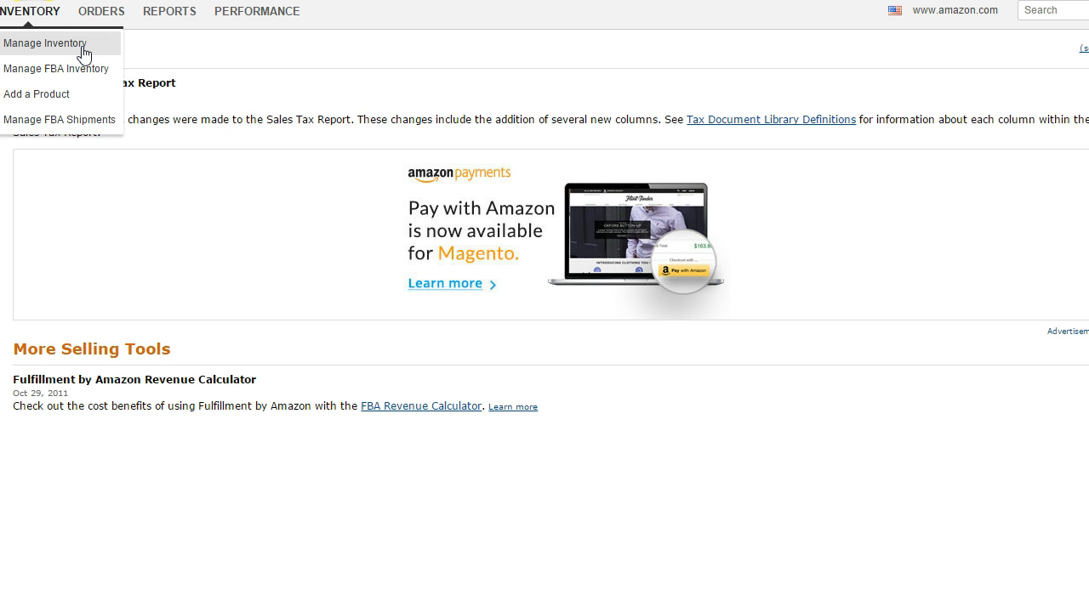
# Open the Manage Inventory page showing all product listings.
pyautogui.click(82, 72)
pyautogui.click(83, 51)
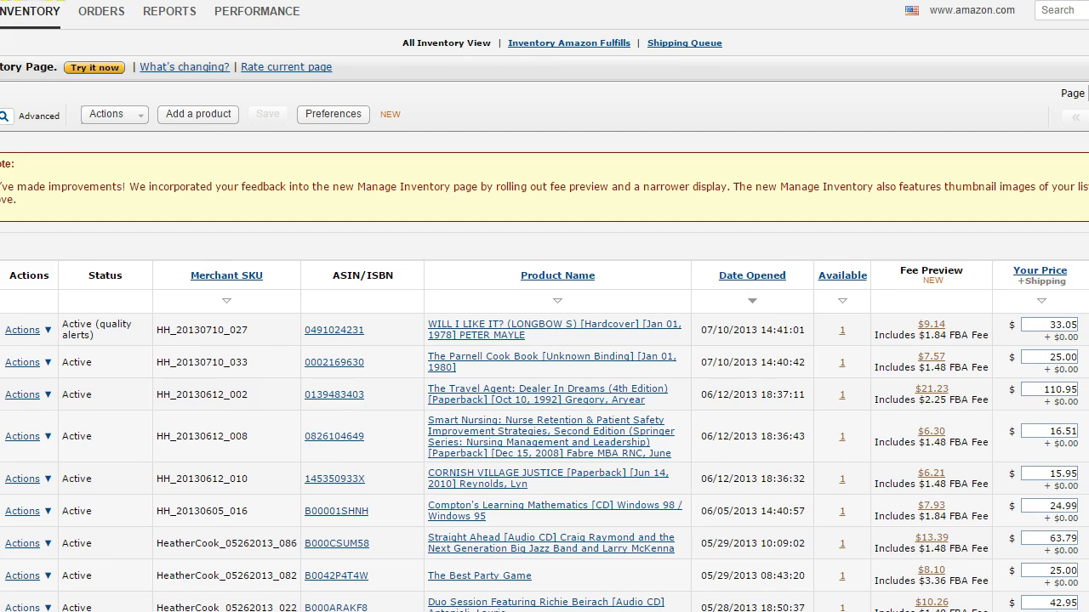
pyautogui.scroll(-6, 166, 561)
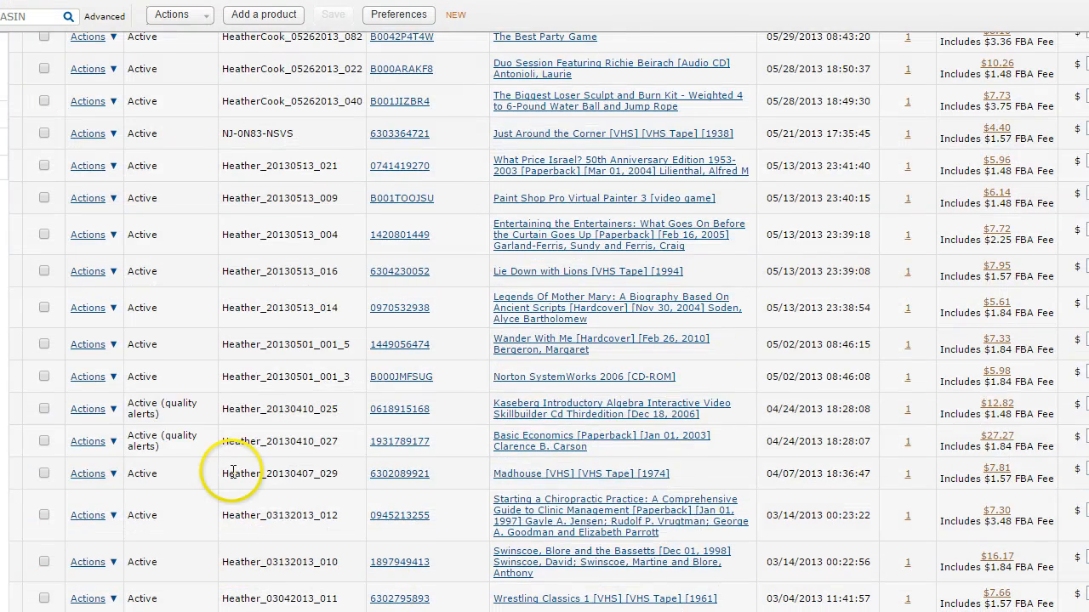
pyautogui.scroll(1, 233, 472)
pyautogui.scroll(-1, 235, 474)
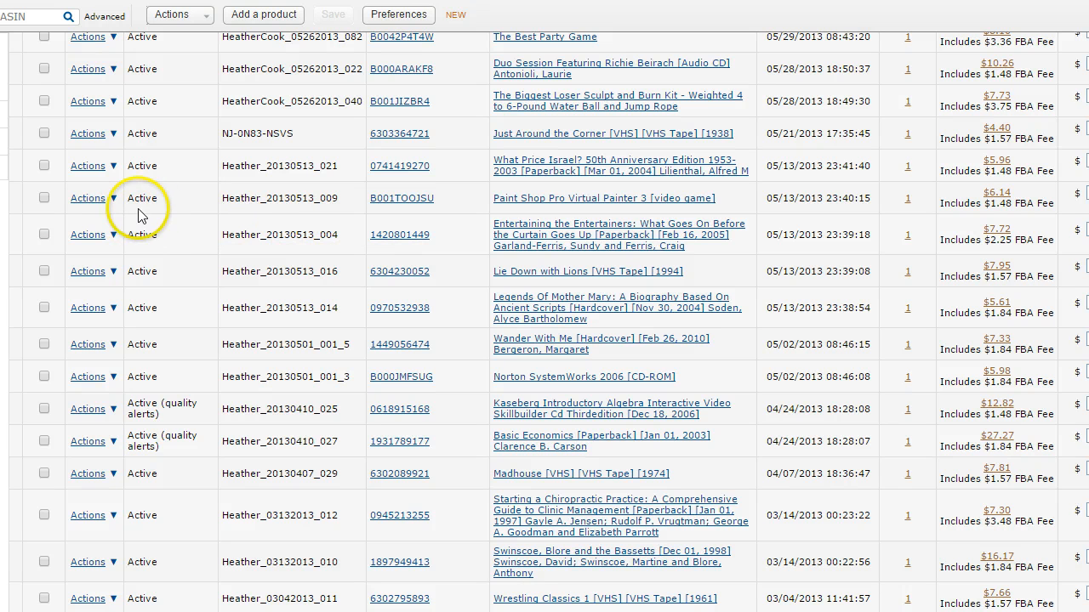
# Select the Paint Shop Pro Virtual Painter 3 listing and start Send/Replenish Inventory for it.
pyautogui.click(42, 200)
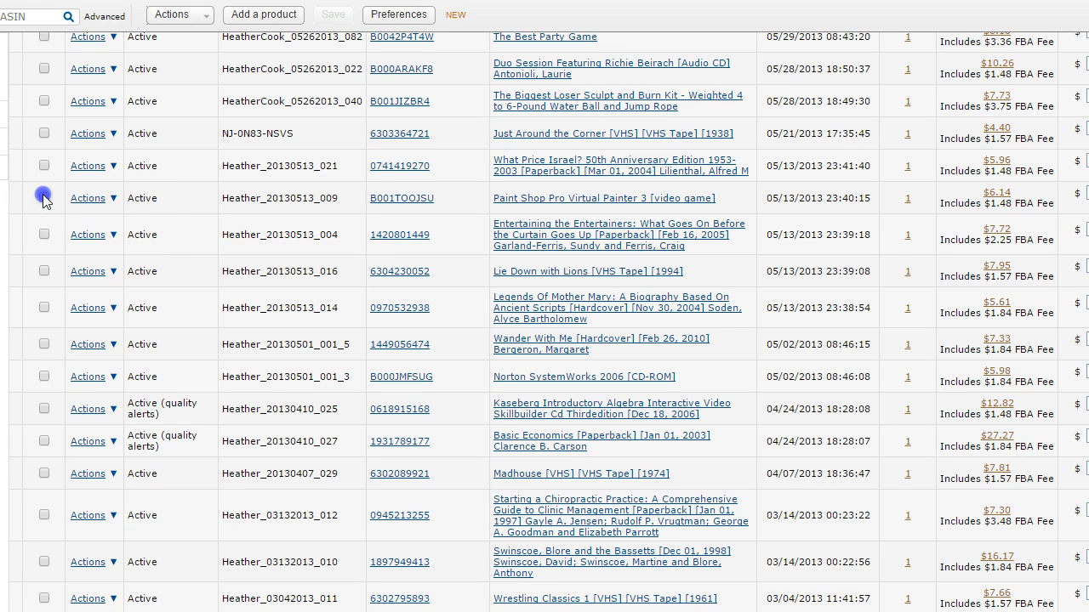
pyautogui.click(112, 201)
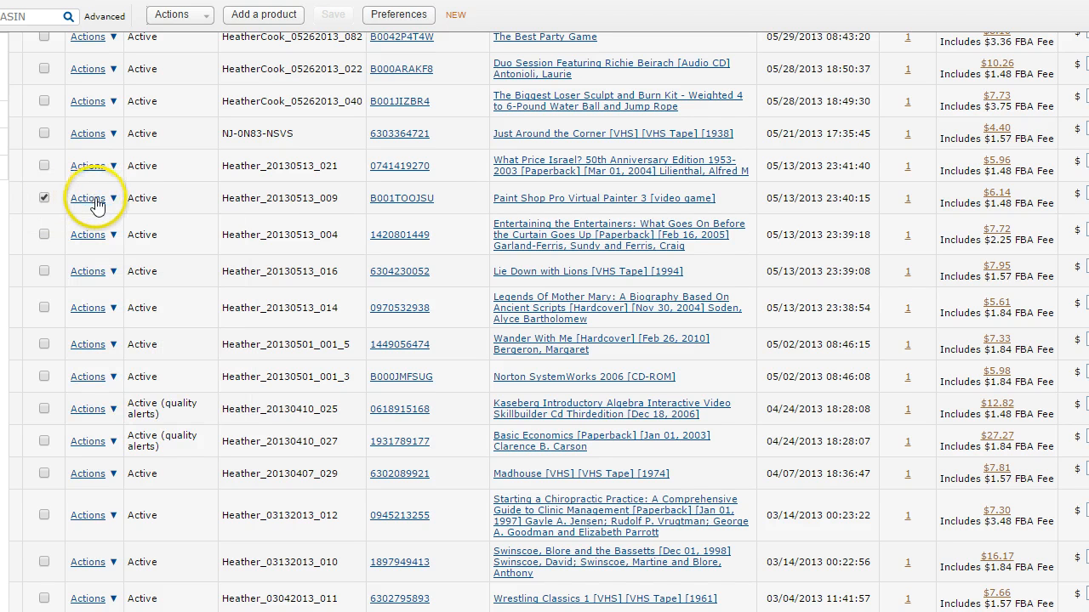
pyautogui.click(96, 204)
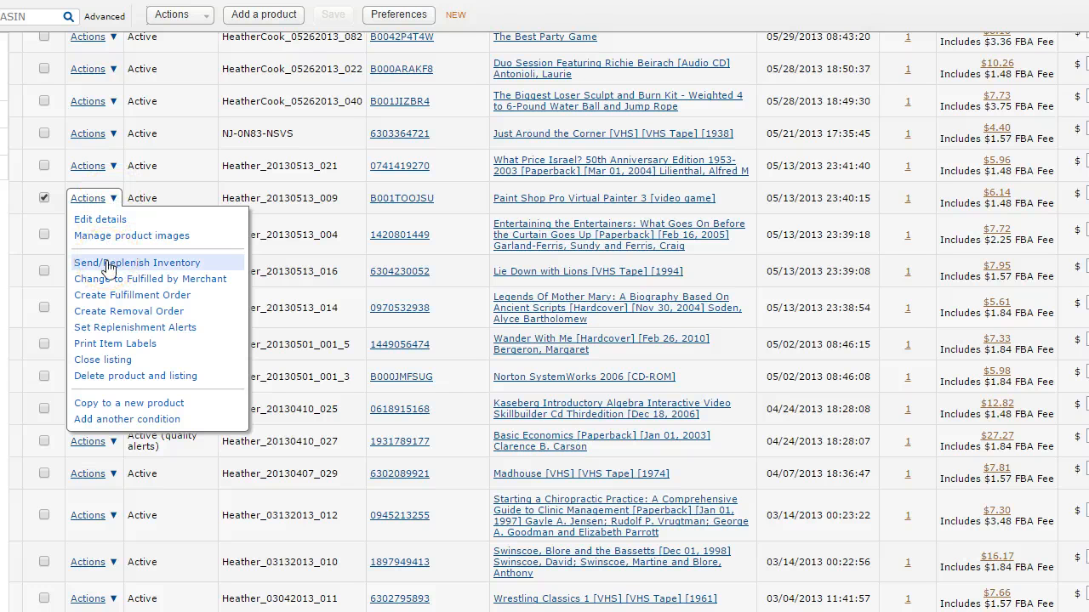
pyautogui.click(61, 262)
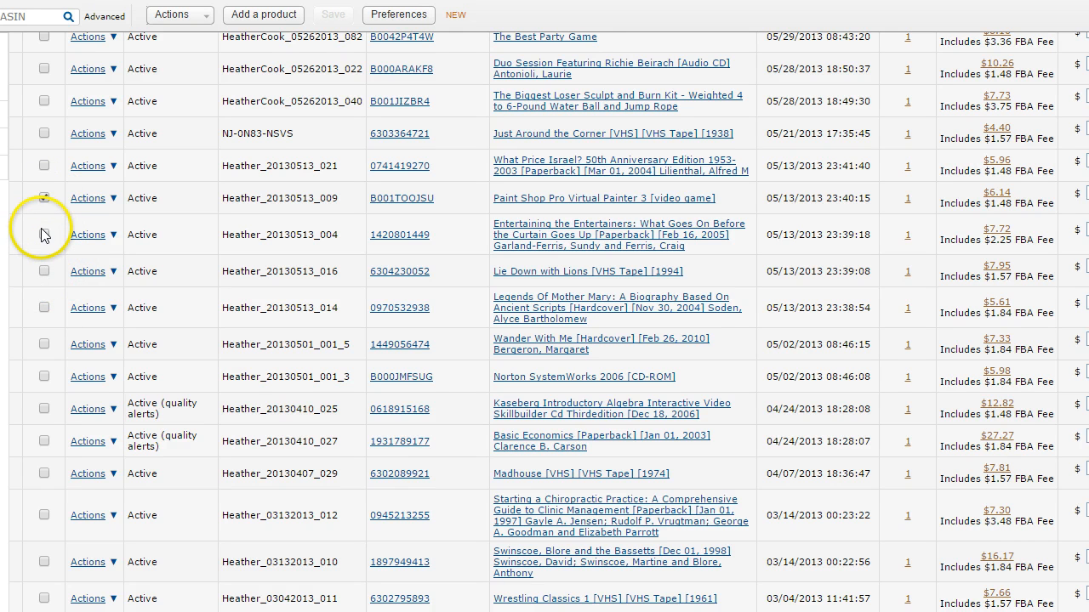
pyautogui.click(44, 198)
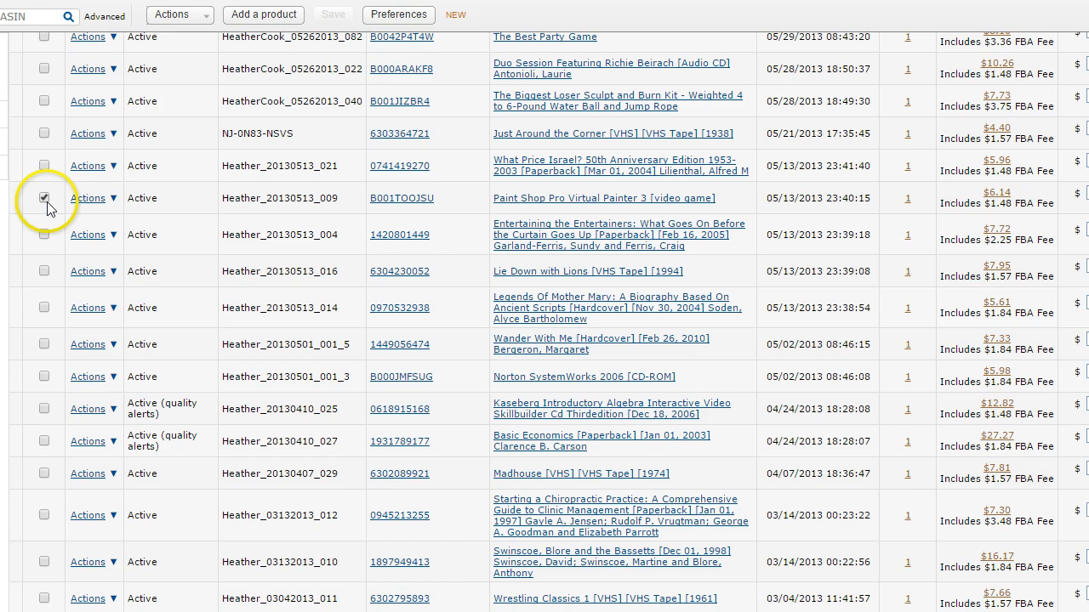
pyautogui.click(111, 206)
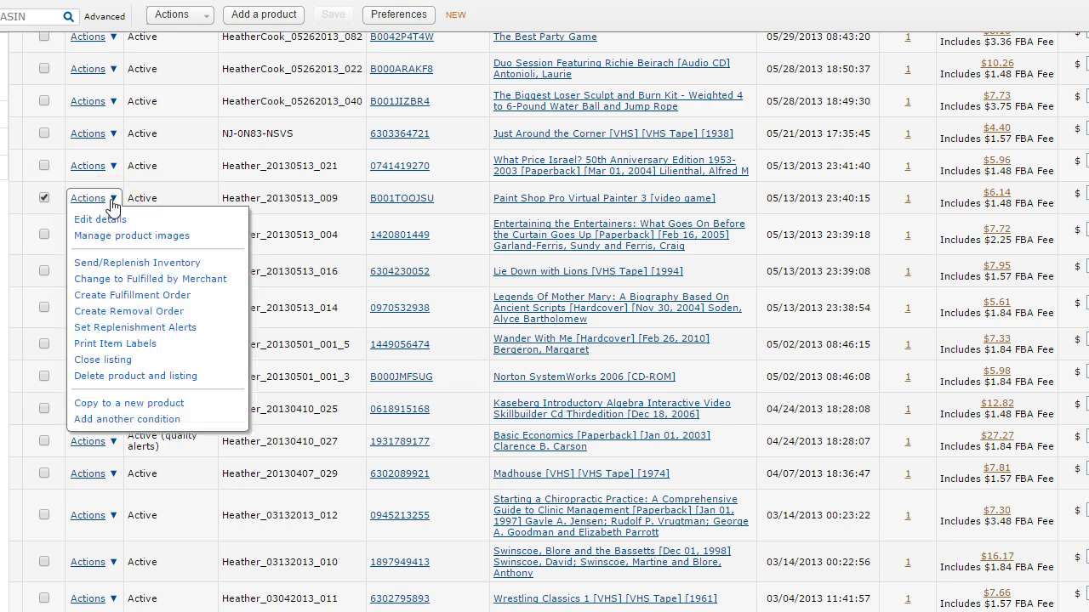
pyautogui.click(158, 265)
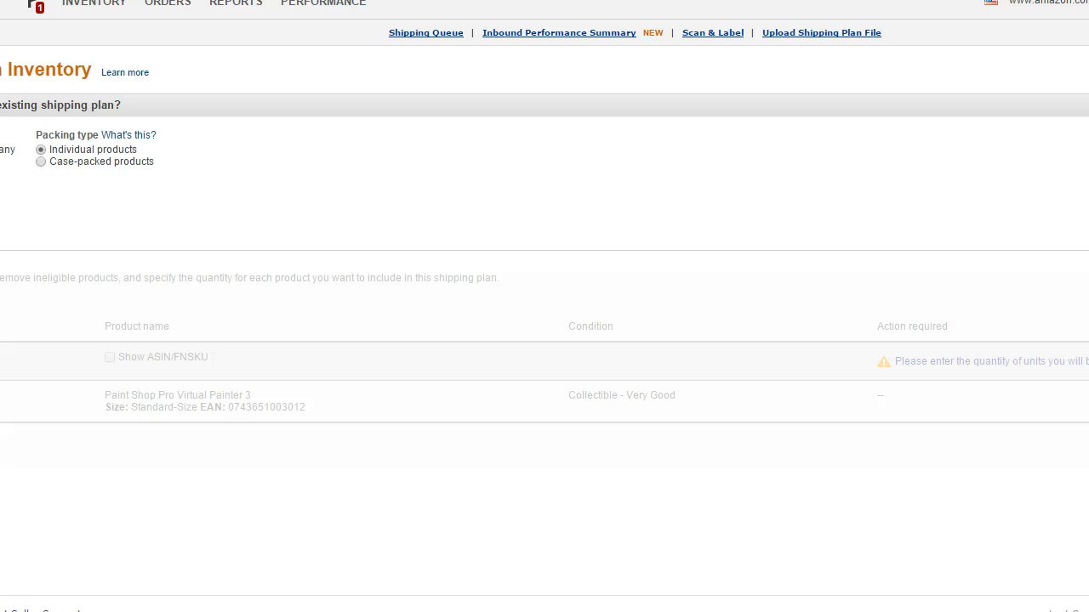
# Choose case-packed products as the packing type and continue to the shipping plan.
pyautogui.press('super+Up')
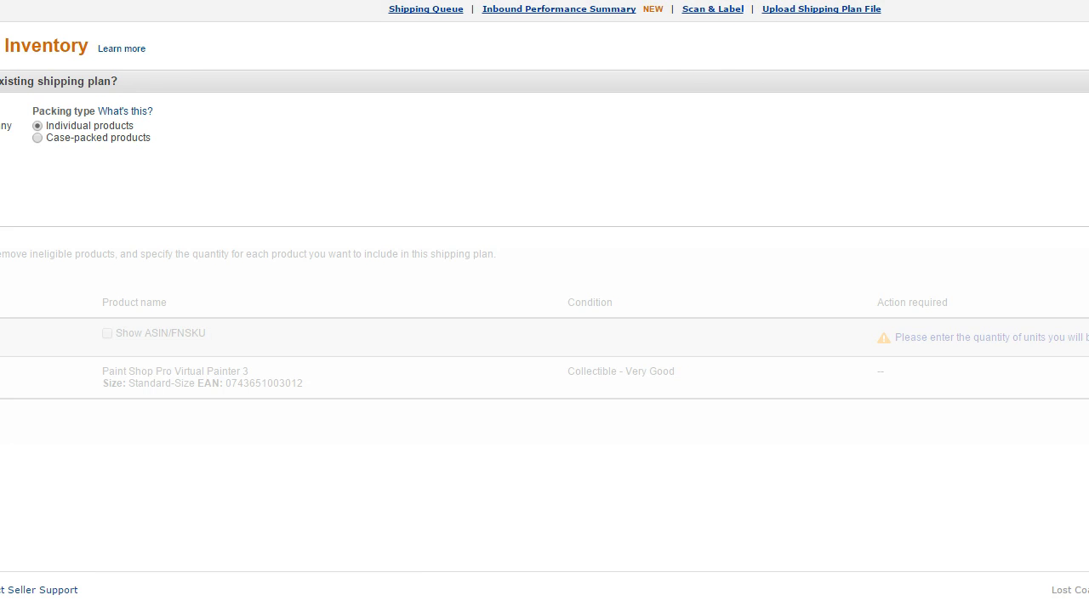
pyautogui.press('super+Down')
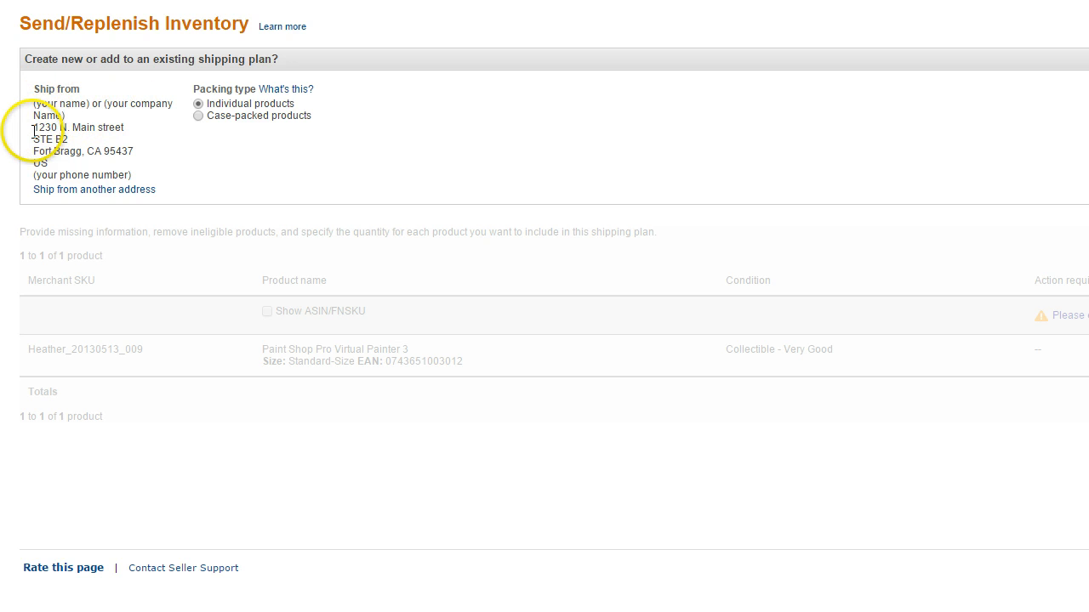
pyautogui.moveTo(33, 127); pyautogui.dragTo(124, 130)
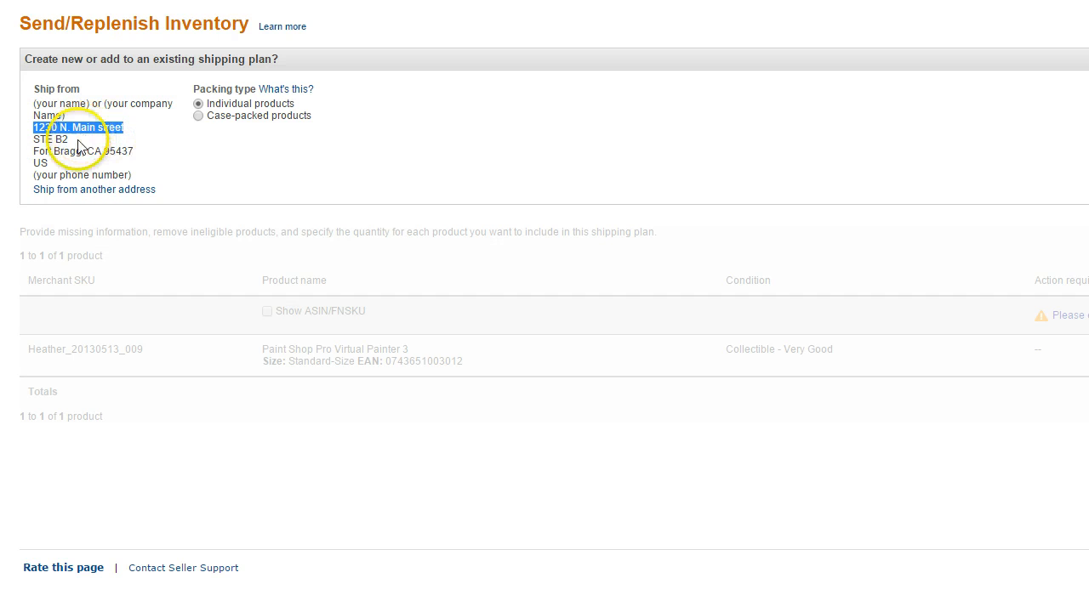
pyautogui.moveTo(69, 141); pyautogui.dragTo(31, 140)
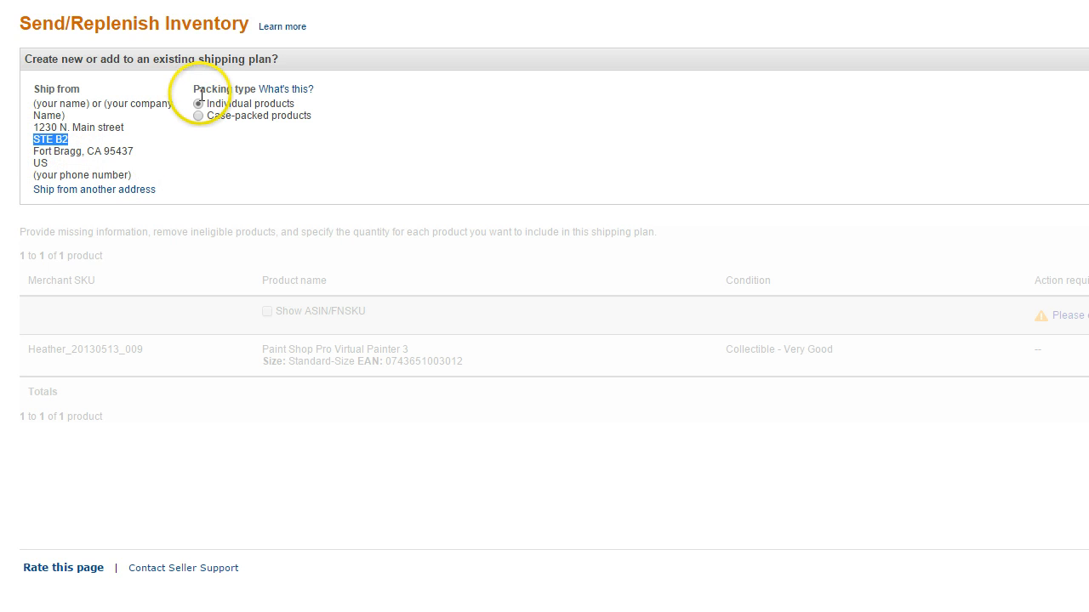
pyautogui.moveTo(192, 89); pyautogui.dragTo(250, 89)
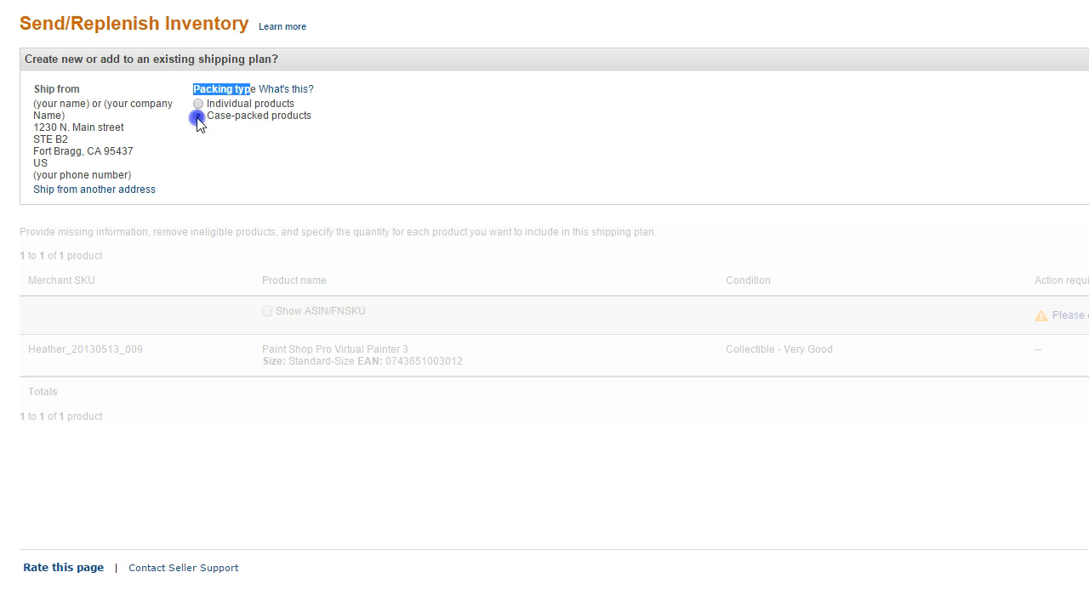
pyautogui.click(214, 118)
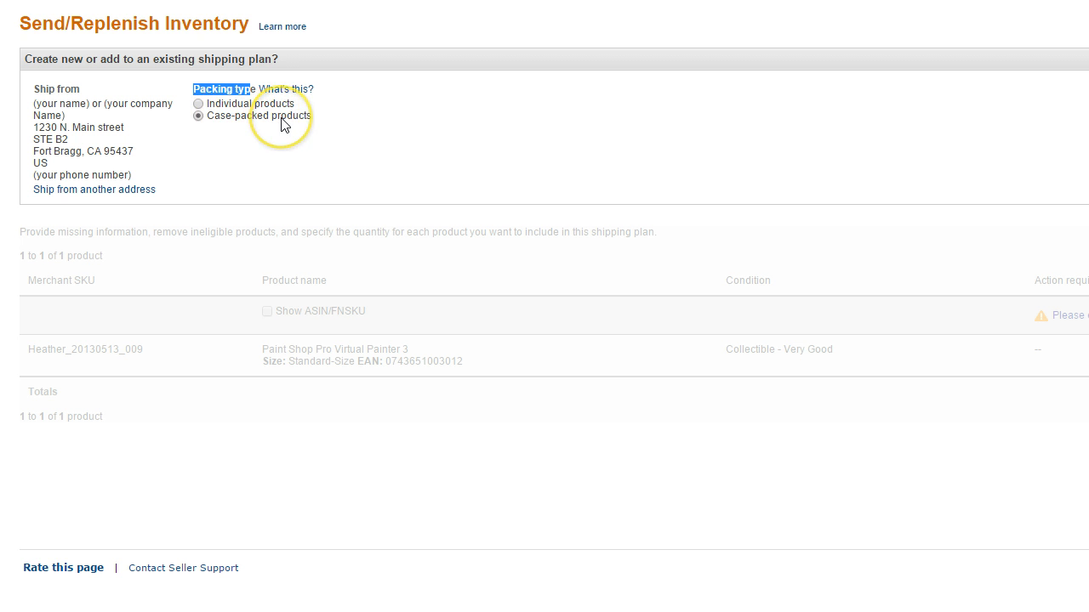
pyautogui.click(198, 104)
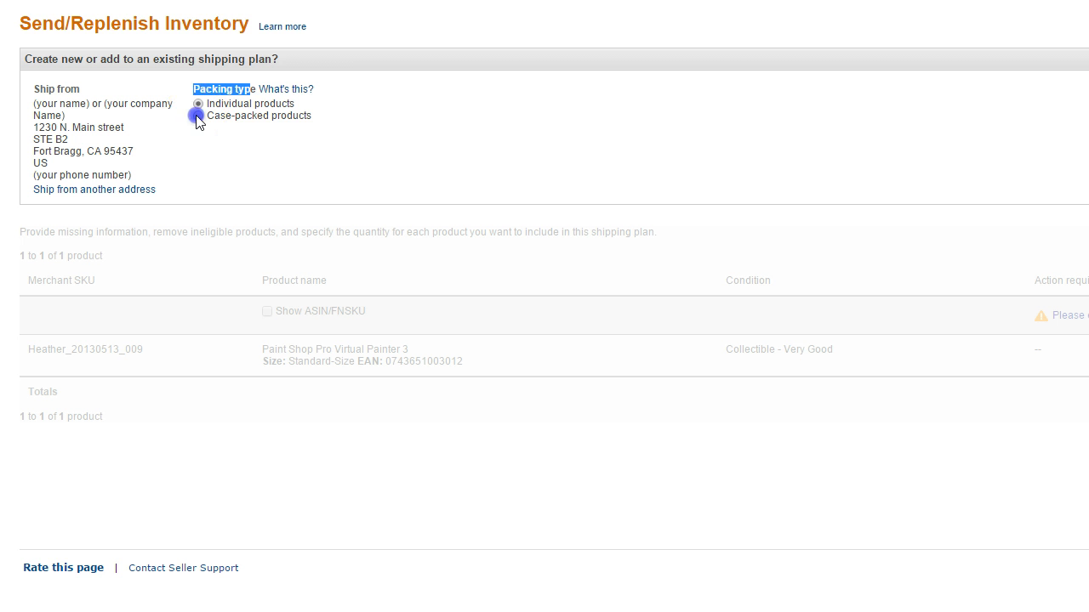
pyautogui.click(214, 119)
pyautogui.click(525, 506)
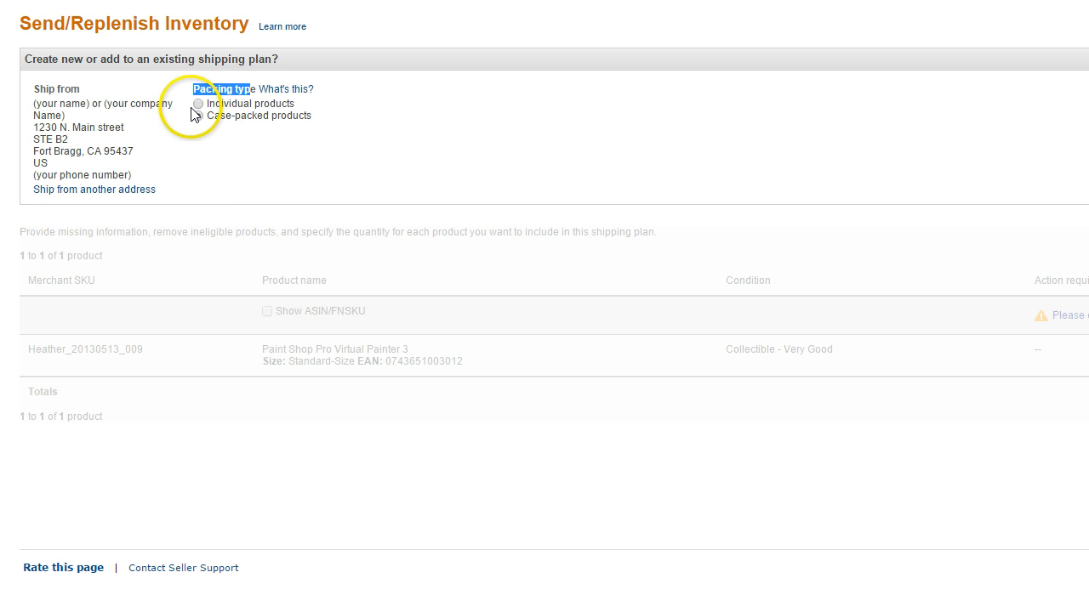
pyautogui.click(239, 118)
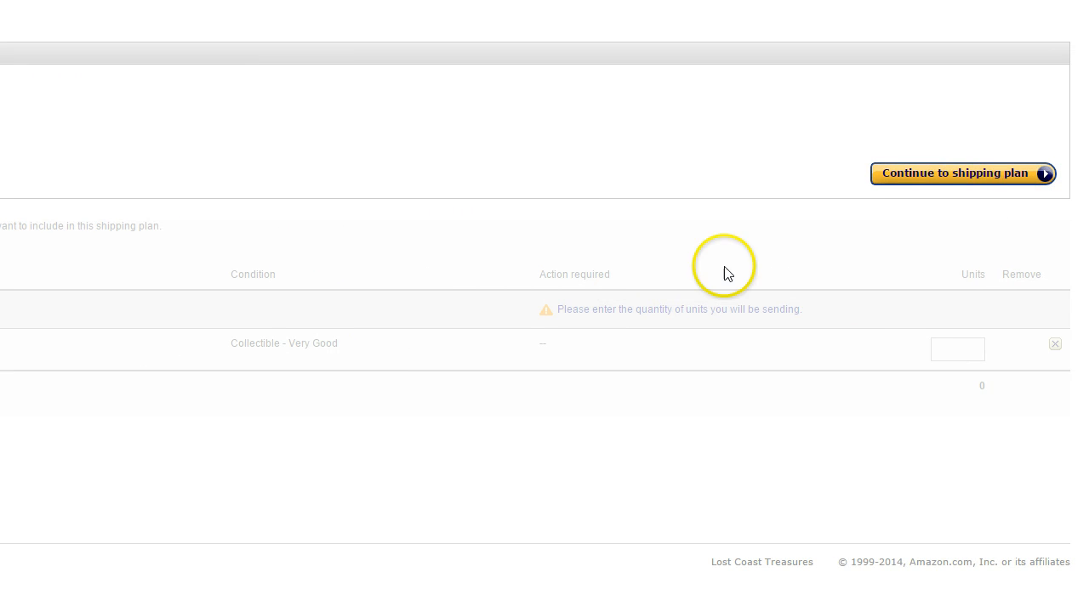
pyautogui.click(991, 177)
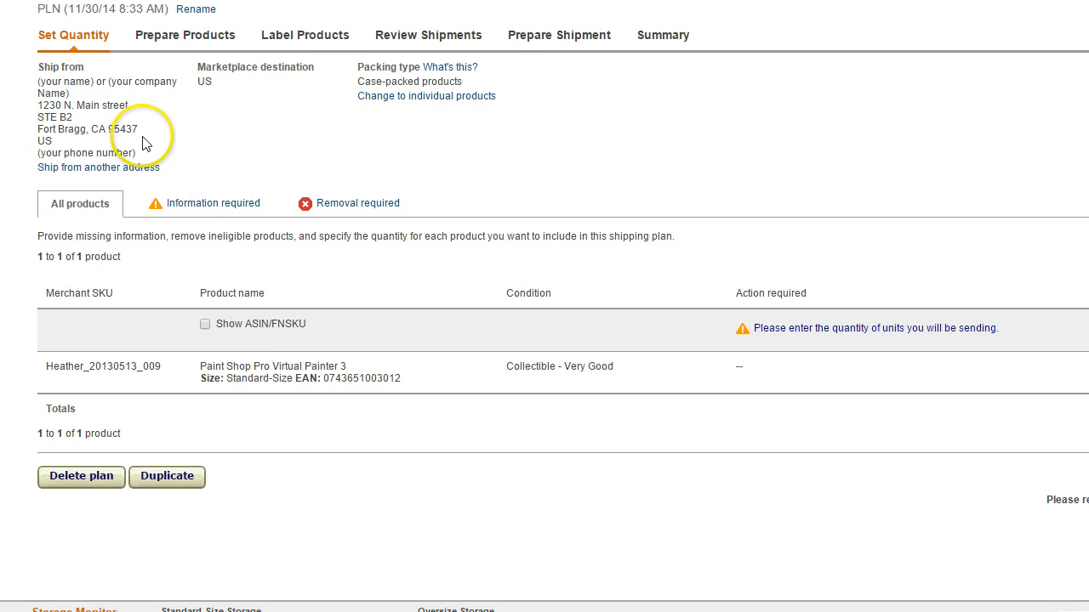
# Enter 50 units per case and 10 cases for Paint Shop Pro Virtual Painter 3 in the shipping plan.
pyautogui.moveTo(35, 34); pyautogui.dragTo(695, 31)
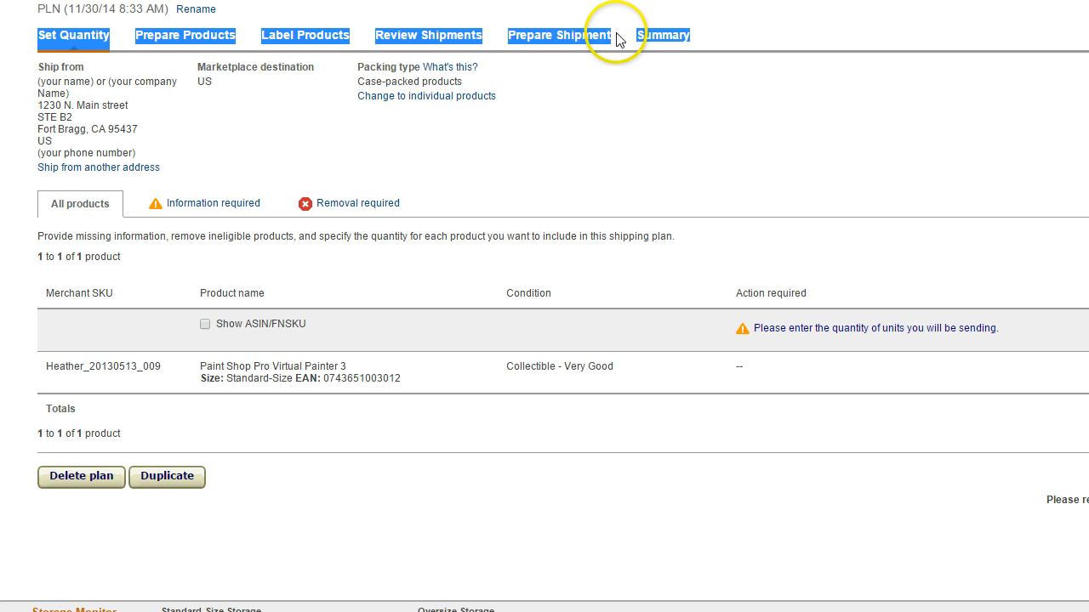
pyautogui.click(608, 95)
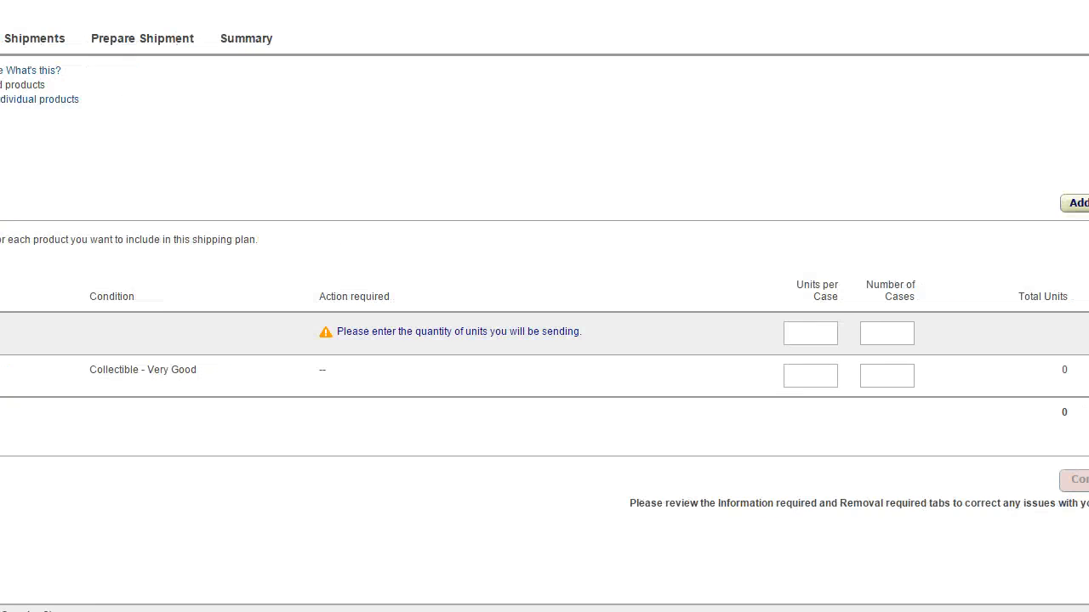
pyautogui.click(812, 332)
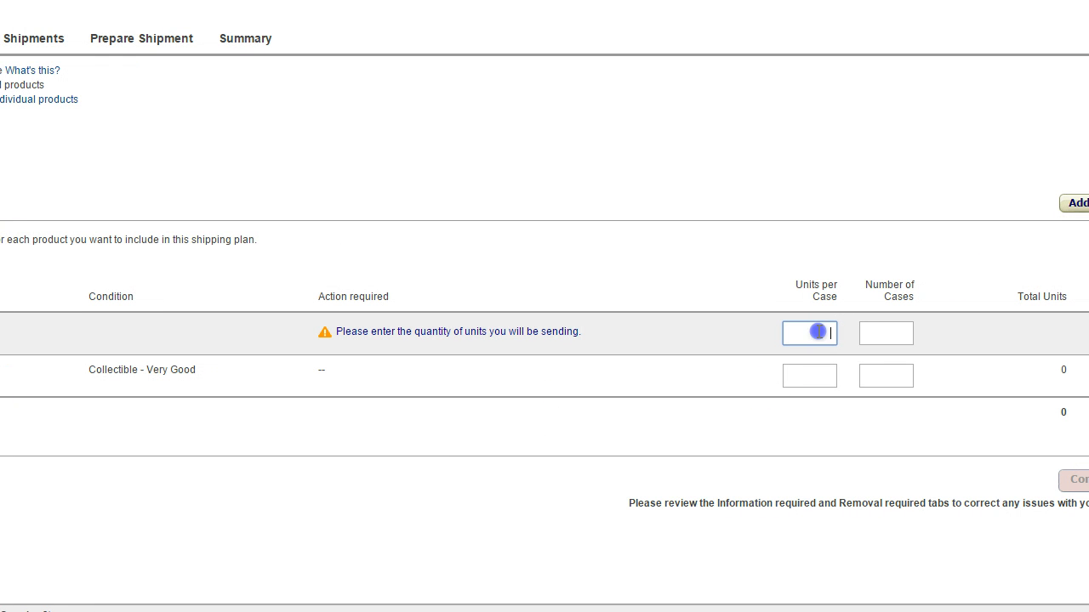
pyautogui.moveTo(787, 286); pyautogui.dragTo(935, 302)
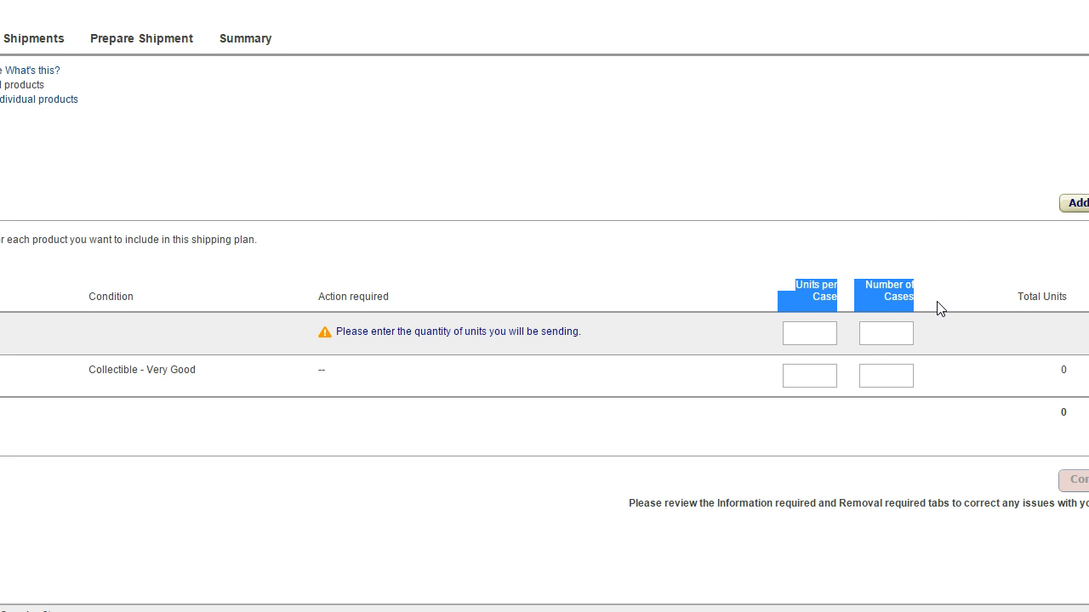
pyautogui.click(809, 335)
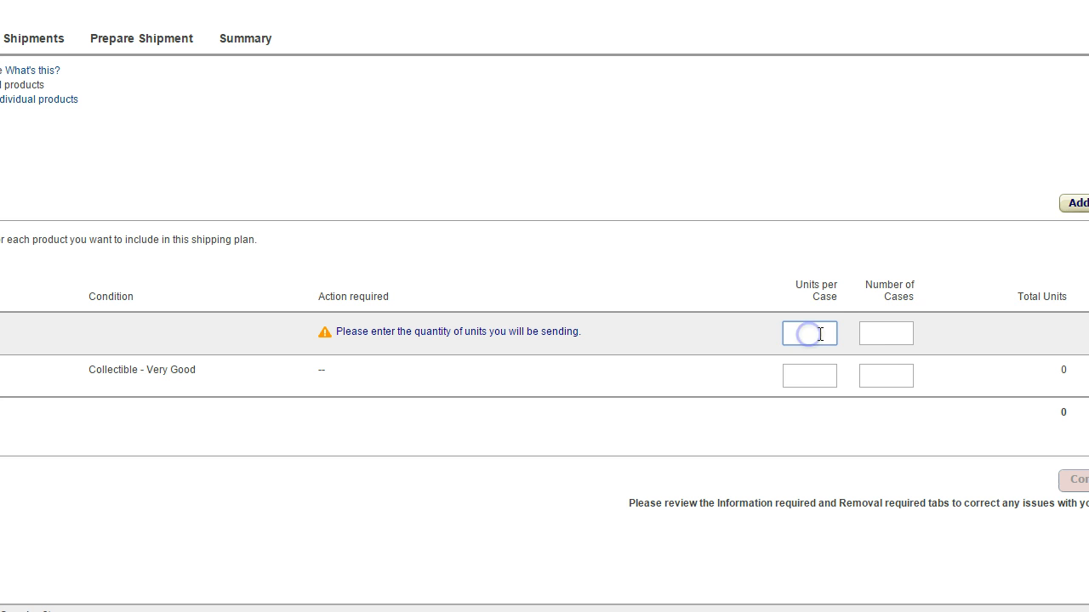
pyautogui.click(884, 331)
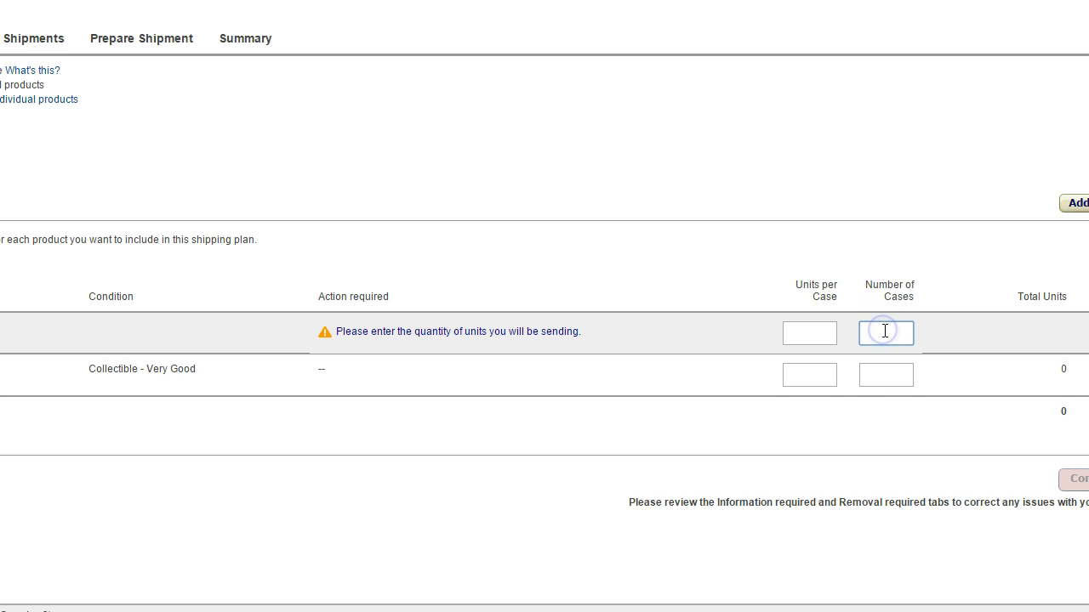
pyautogui.click(820, 338)
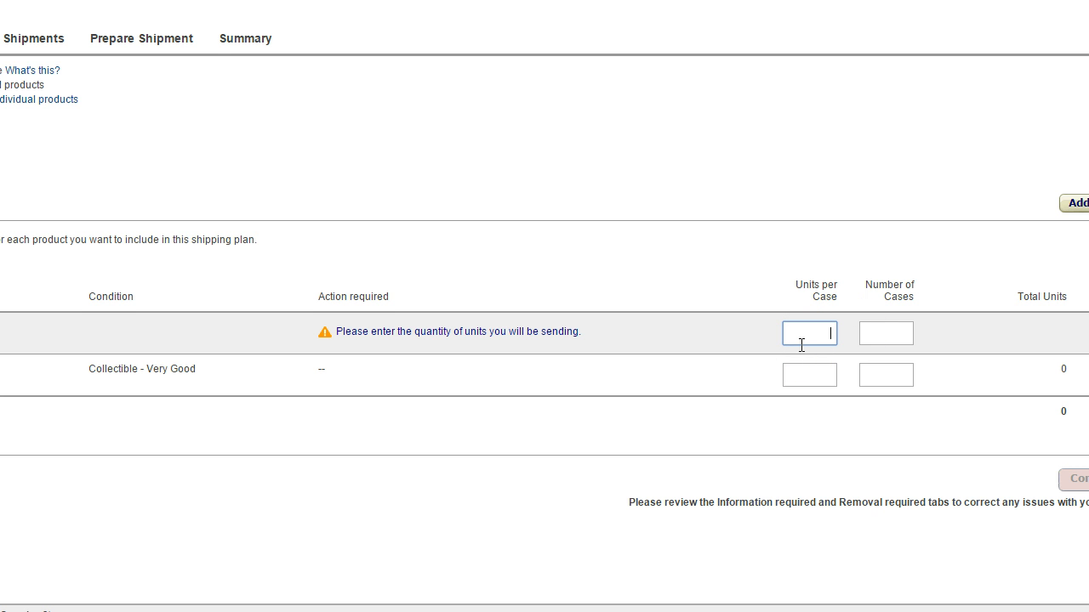
pyautogui.write('50')
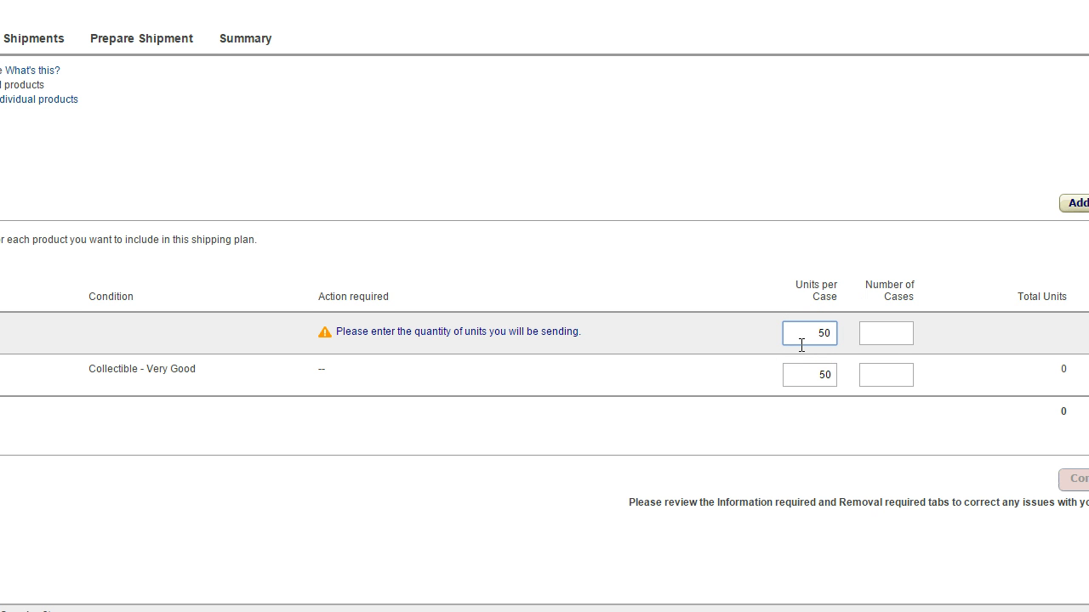
pyautogui.click(906, 333)
pyautogui.write('10')
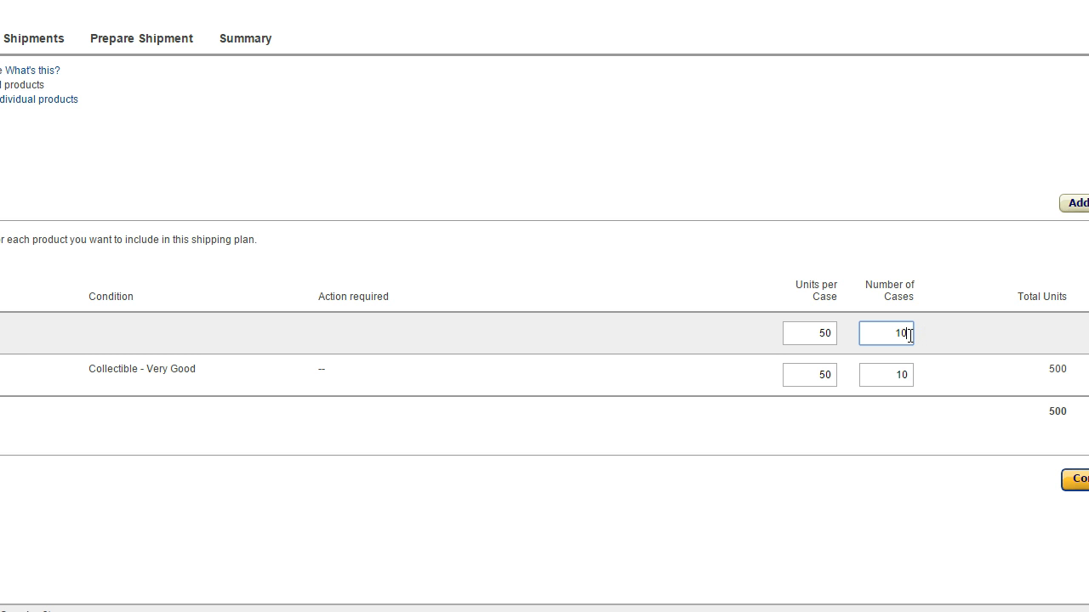
# Change the shipping plan quantities to 10 units per case and 50 cases.
pyautogui.click(832, 333)
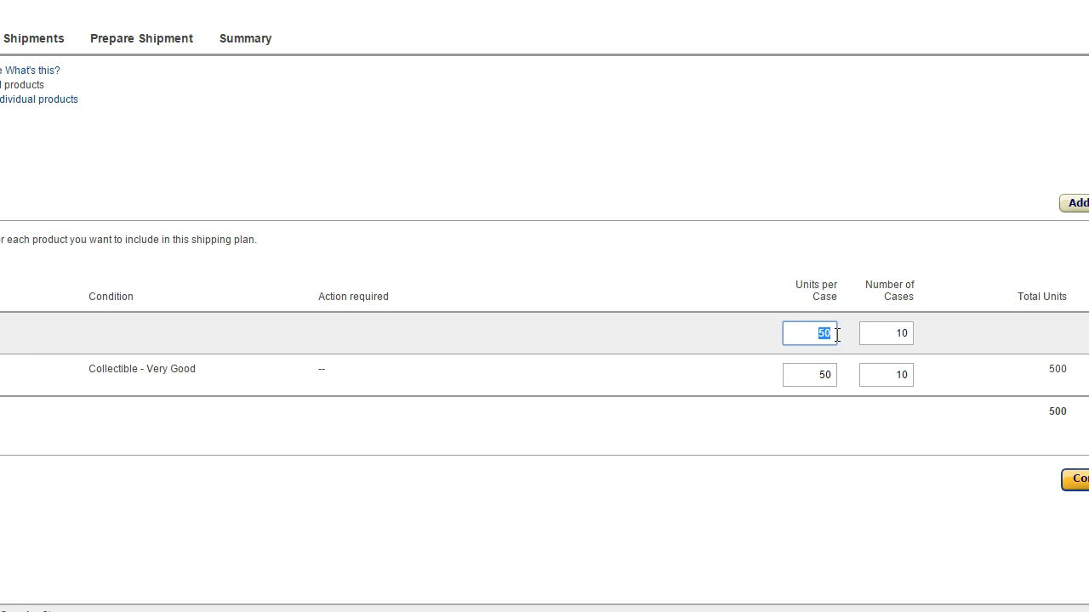
pyautogui.write('10')
pyautogui.doubleClick(909, 332)
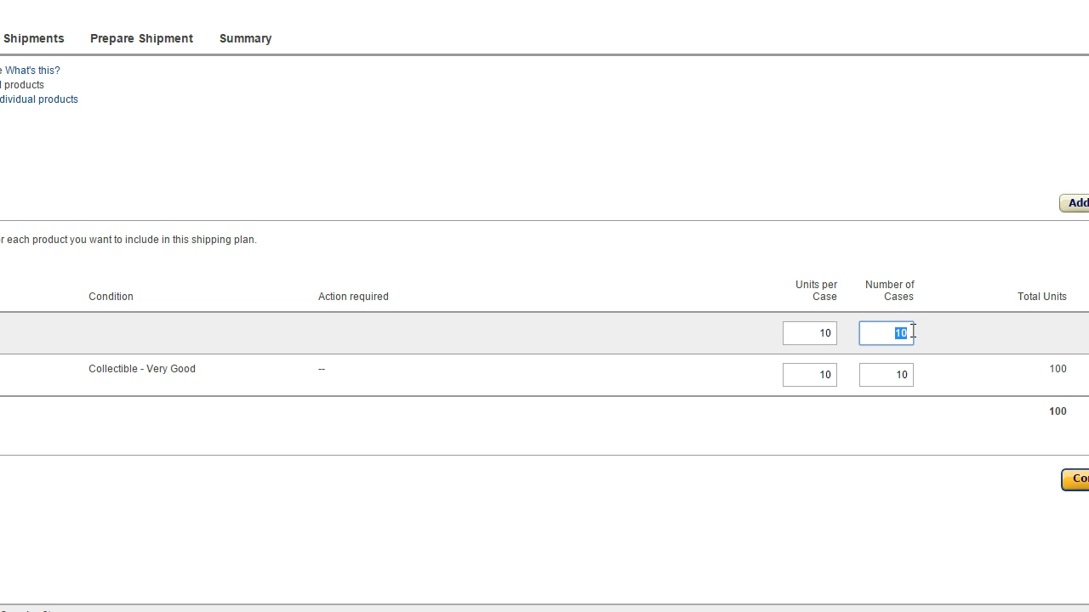
pyautogui.write('50')
pyautogui.click(936, 416)
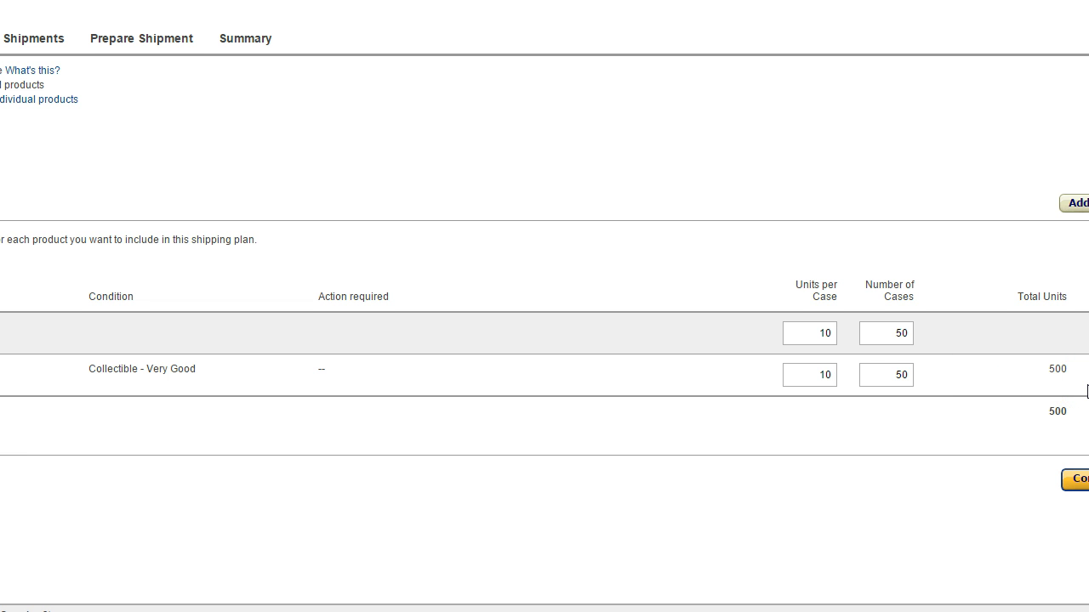
pyautogui.click(883, 333)
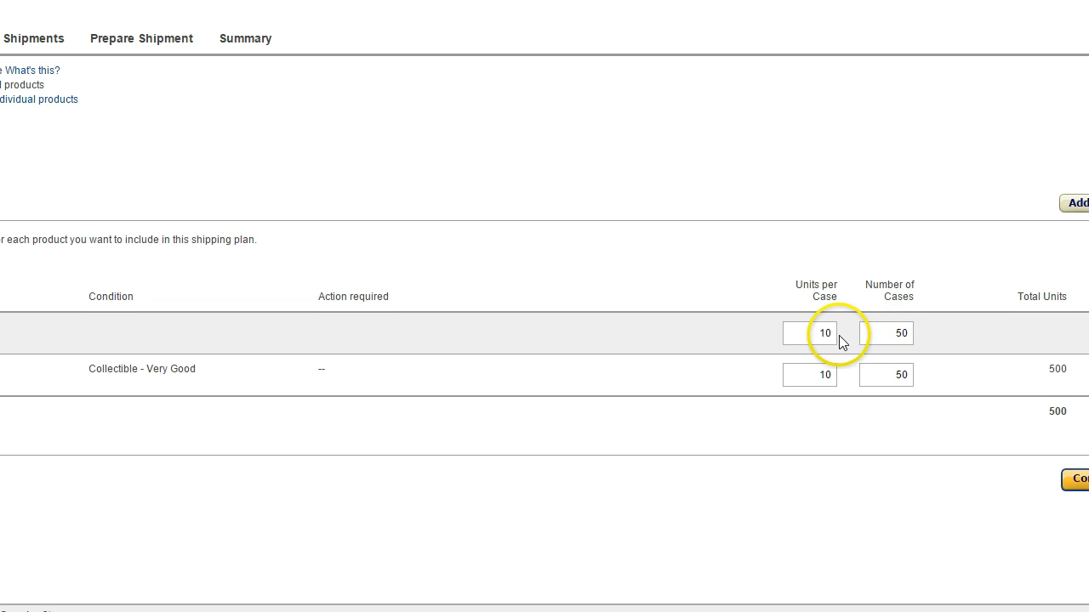
pyautogui.click(893, 333)
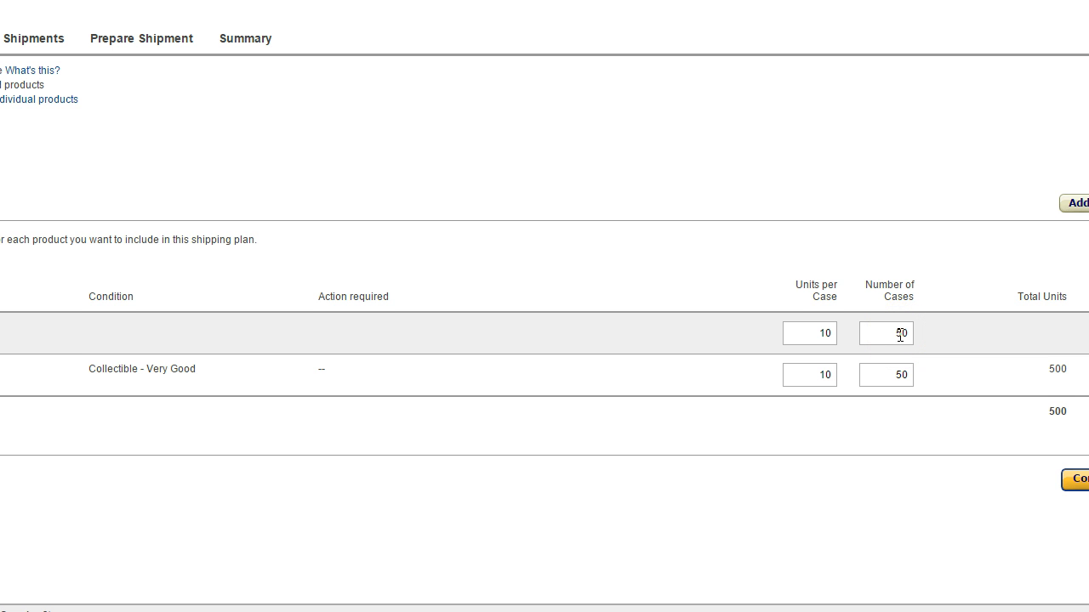
pyautogui.click(900, 335)
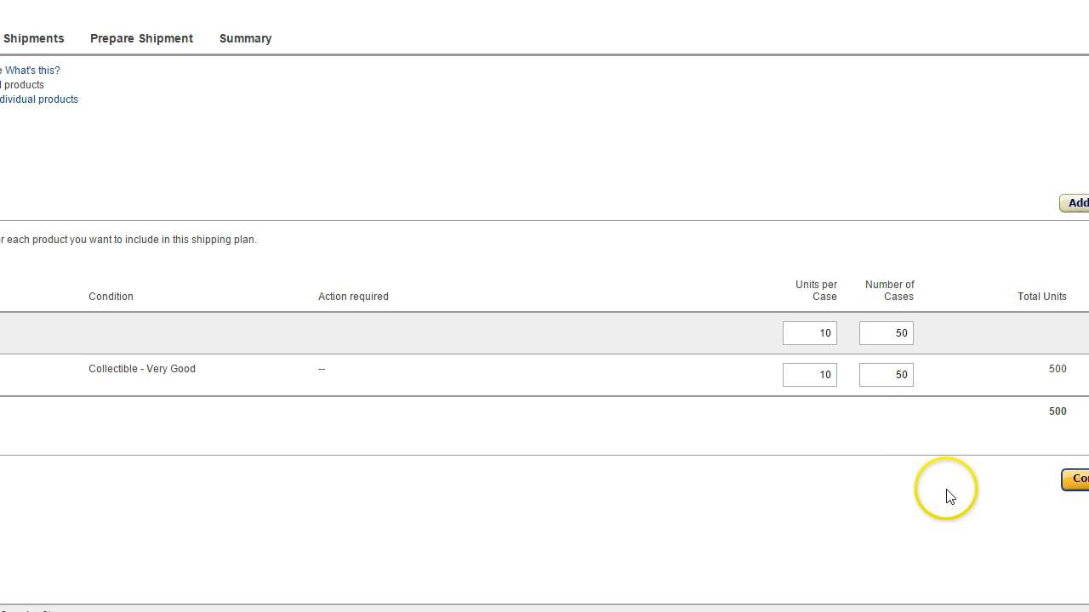
# Change the shipping plan quantities back to 50 units per case and 10 cases.
pyautogui.click(821, 334)
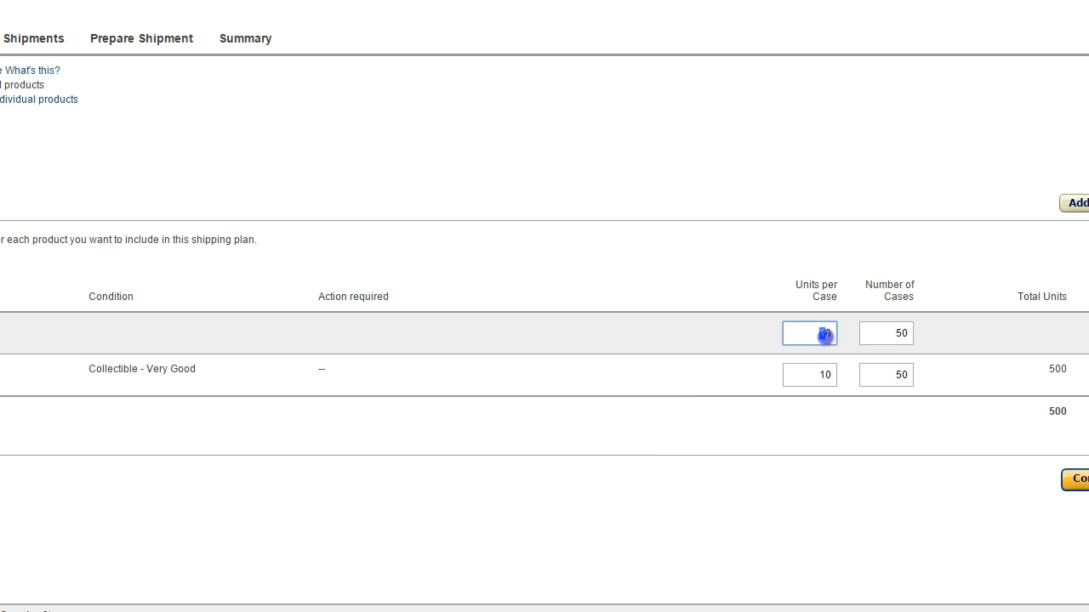
pyautogui.press('Delete')
pyautogui.write('5')
pyautogui.moveTo(874, 336); pyautogui.dragTo(898, 334)
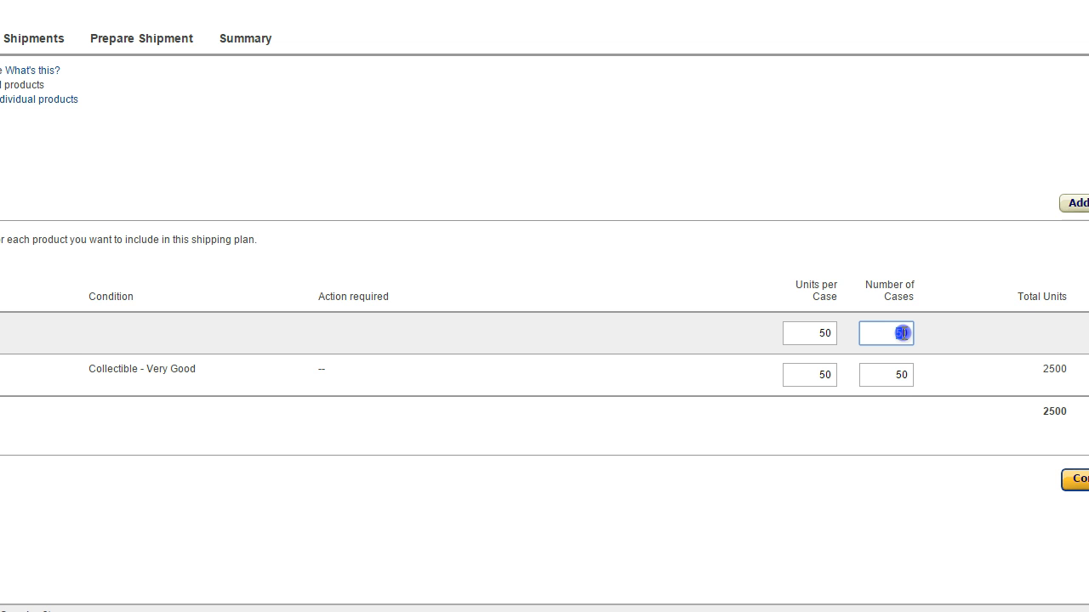
pyautogui.write('1')
pyautogui.click(904, 403)
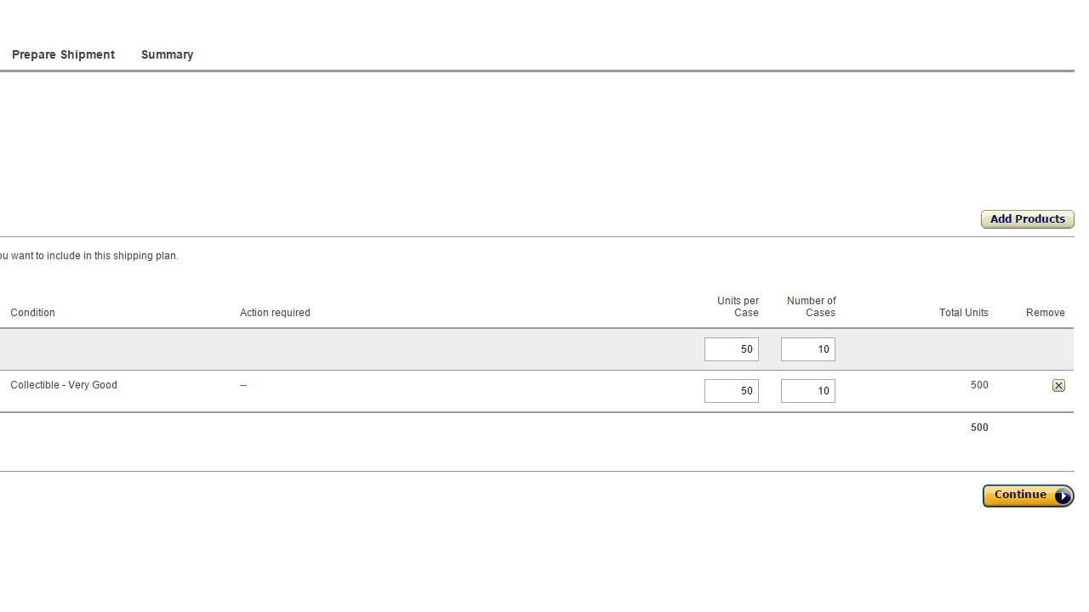
pyautogui.click(596, 575)
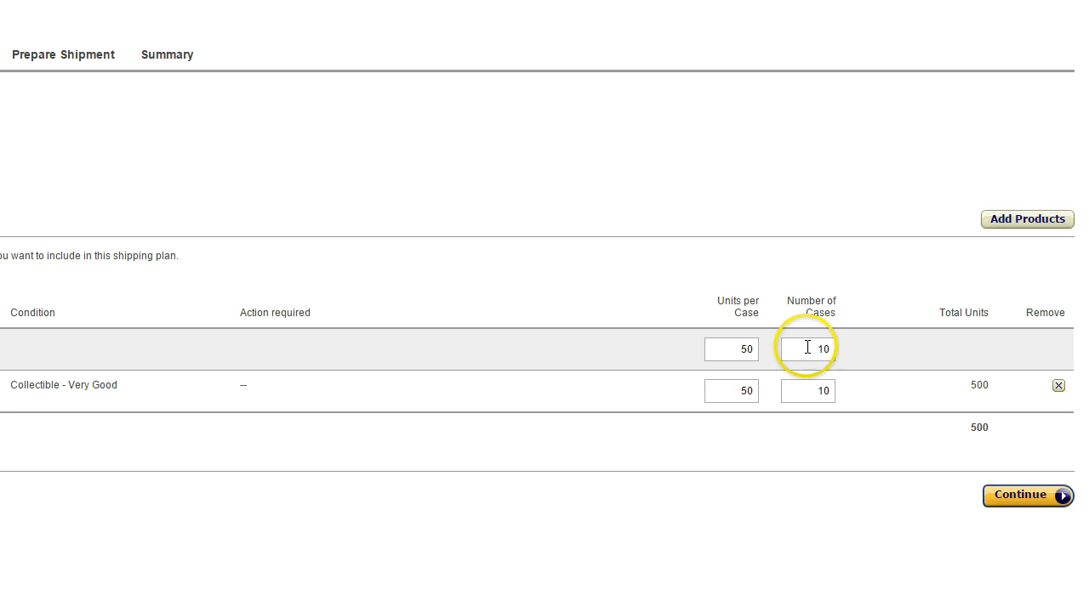
# Reduce the number of cases in the shipping plan to 9.
pyautogui.moveTo(807, 349); pyautogui.dragTo(839, 347)
pyautogui.write('9')
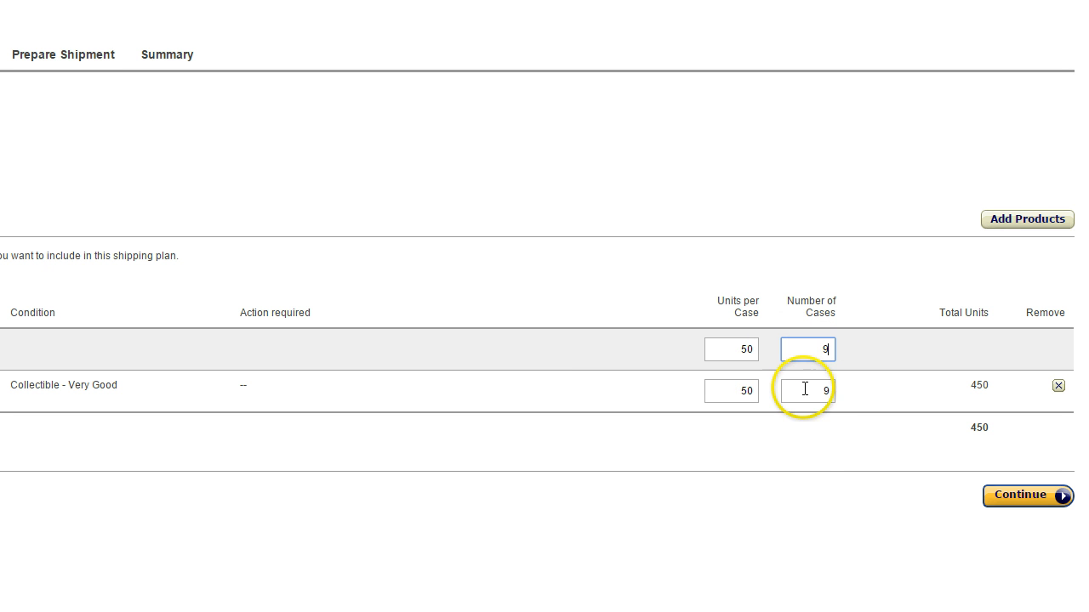
pyautogui.click(813, 438)
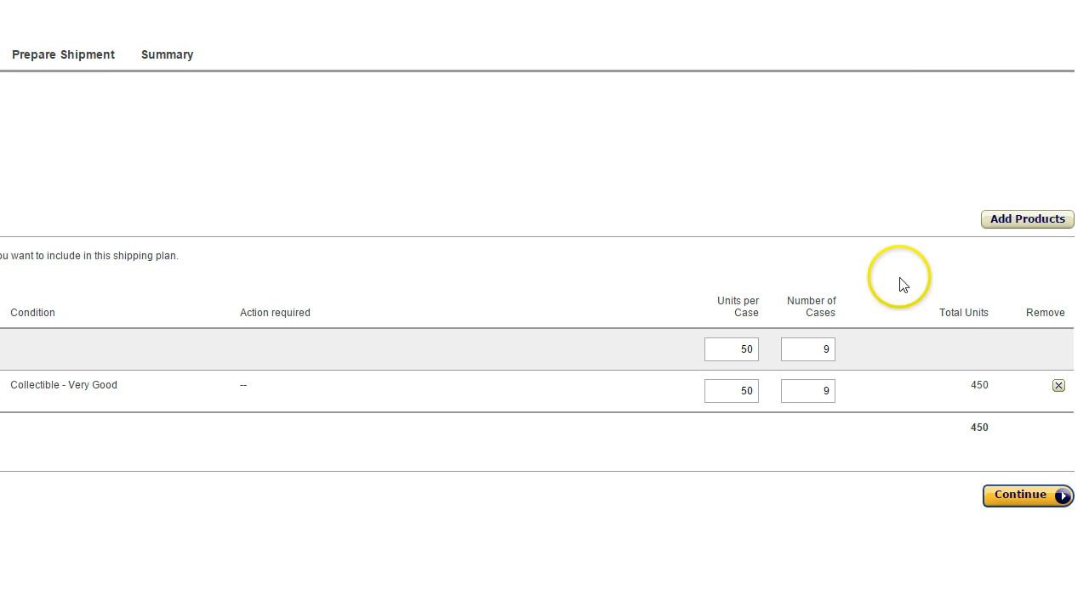
# Set the shipping plan quantities to 12 units per case and 1 case.
pyautogui.click(742, 349)
pyautogui.doubleClick(753, 347)
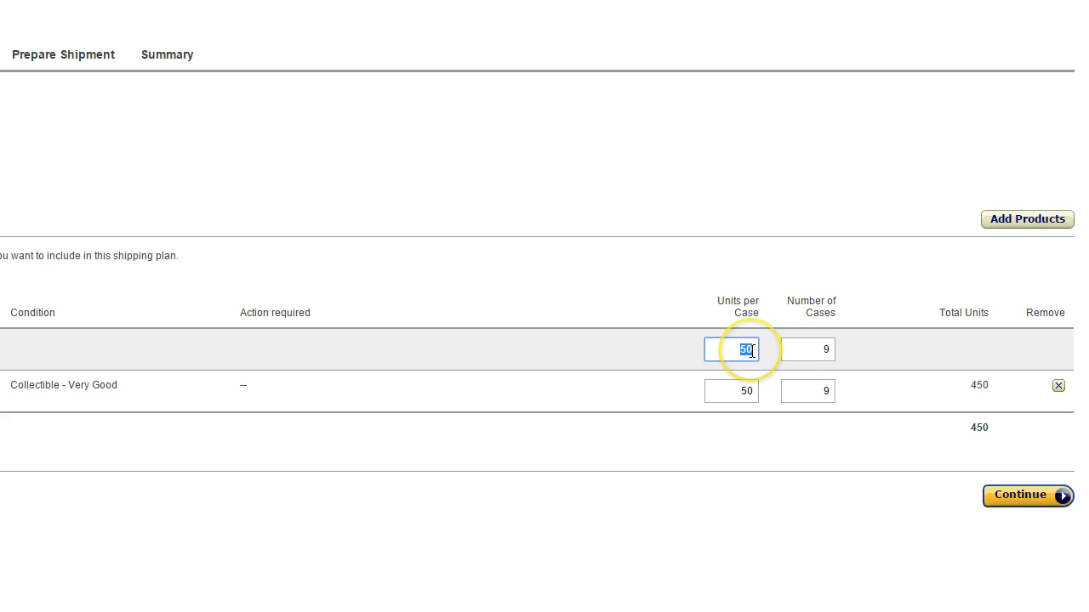
pyautogui.write('12')
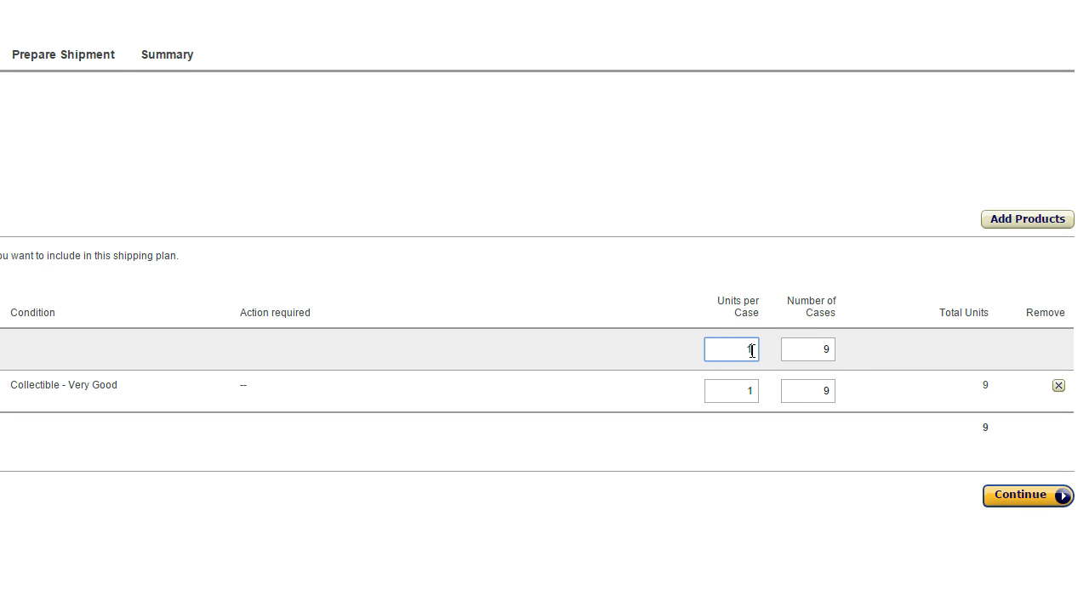
pyautogui.click(827, 351)
pyautogui.doubleClick(826, 351)
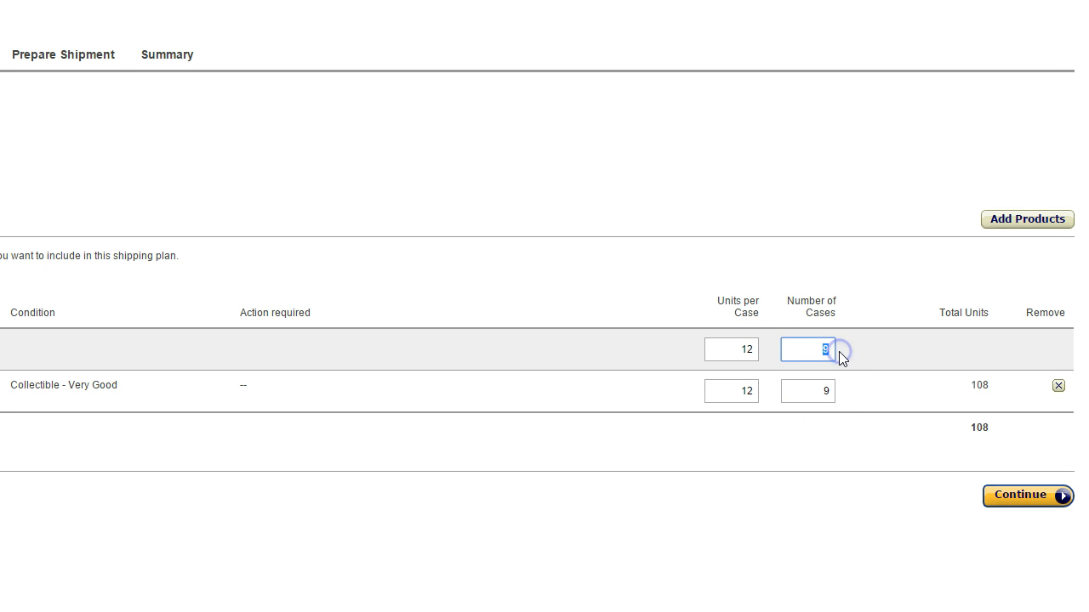
pyautogui.write('1')
pyautogui.moveTo(742, 352); pyautogui.dragTo(766, 350)
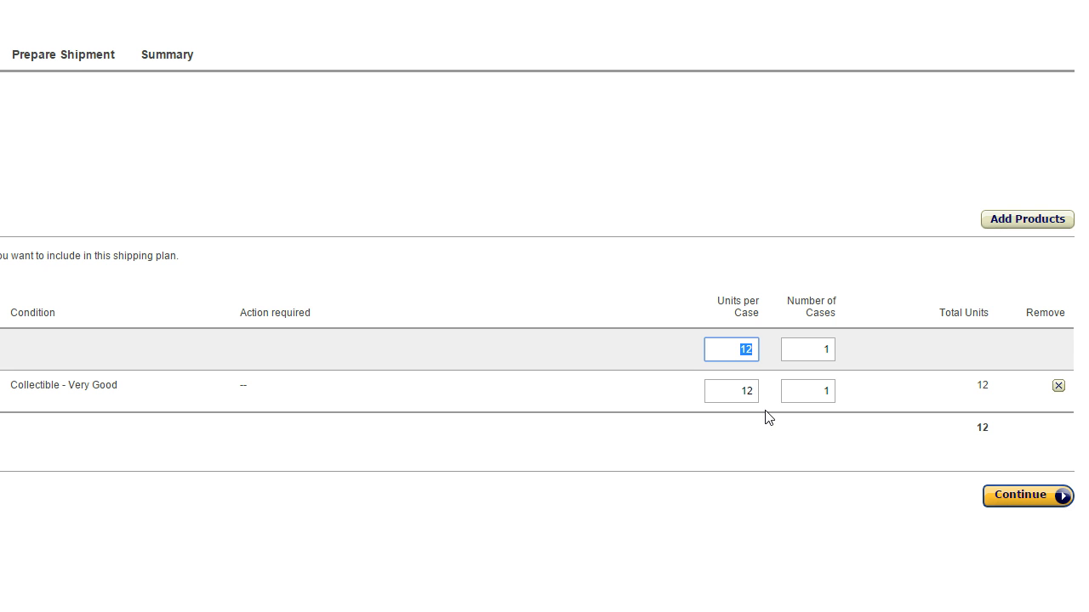
# Submit the quantities and continue past the product preparation stage to product labeling.
pyautogui.click(1009, 539)
pyautogui.click(1036, 500)
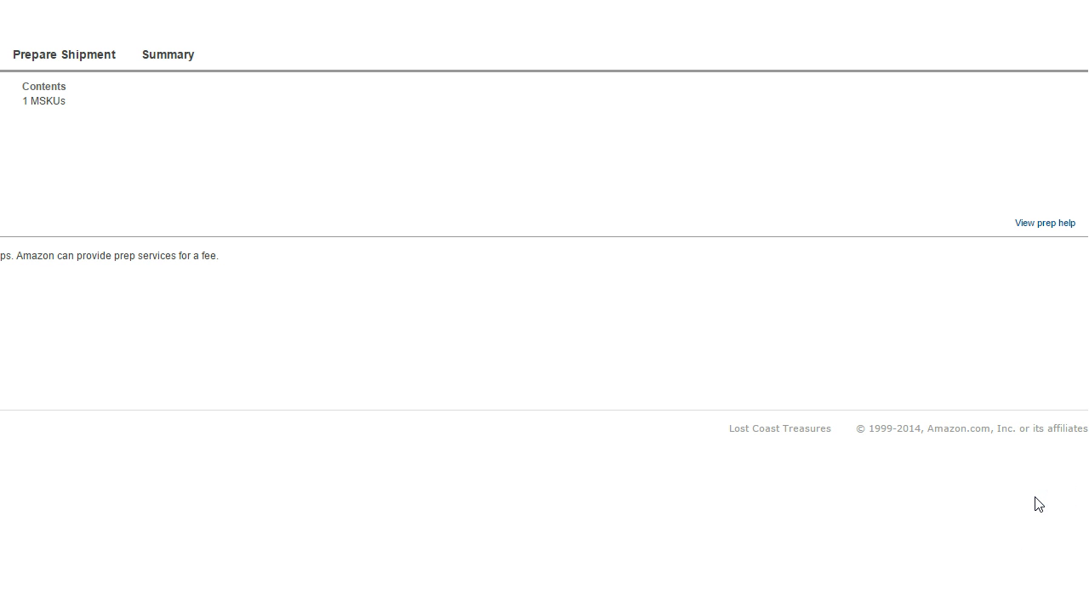
pyautogui.click(792, 458)
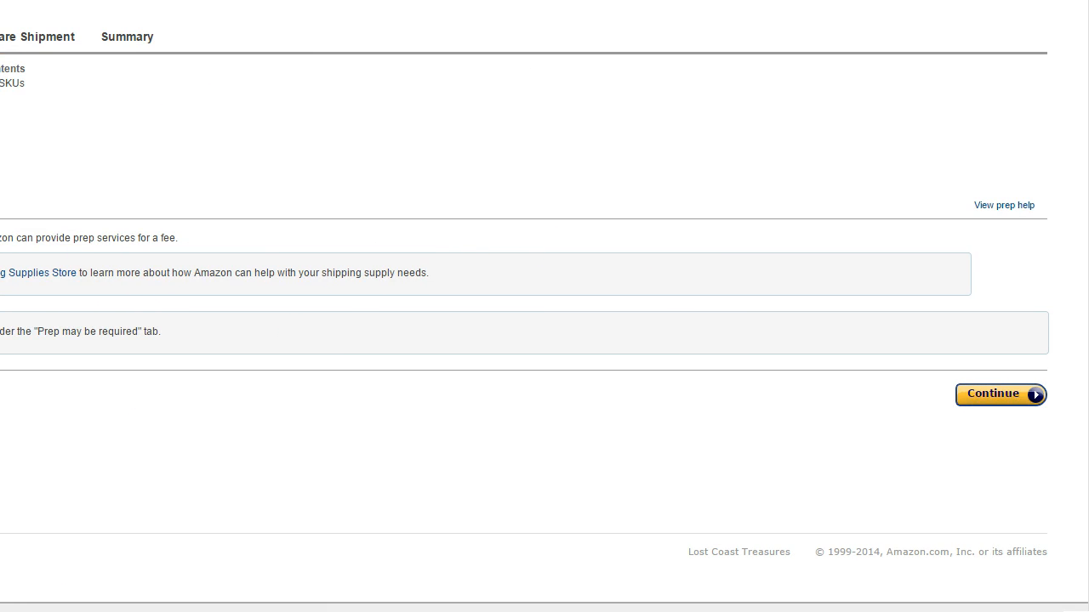
pyautogui.click(993, 398)
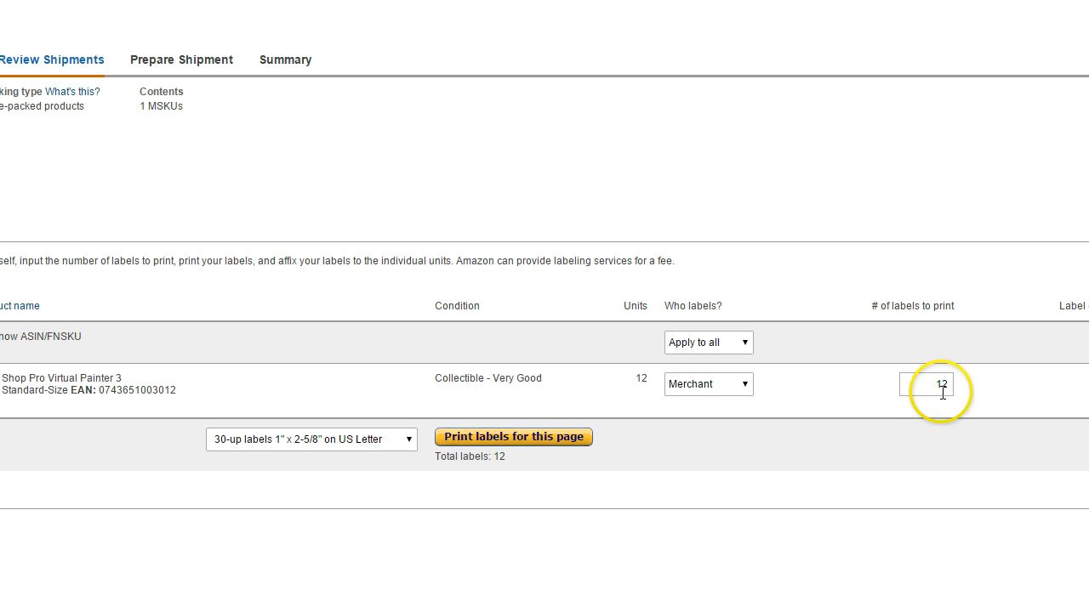
# Set the number of labels to print for Paint Shop Pro Virtual Painter 3 to 462.
pyautogui.click(939, 384)
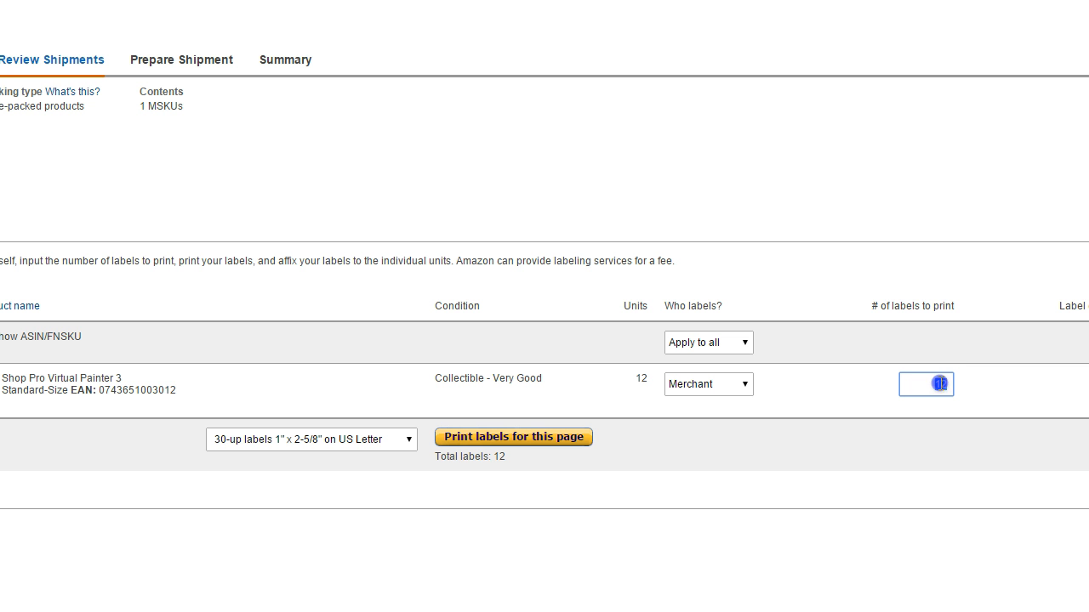
pyautogui.press('BackSpace')
pyautogui.write('46')
pyautogui.click(959, 423)
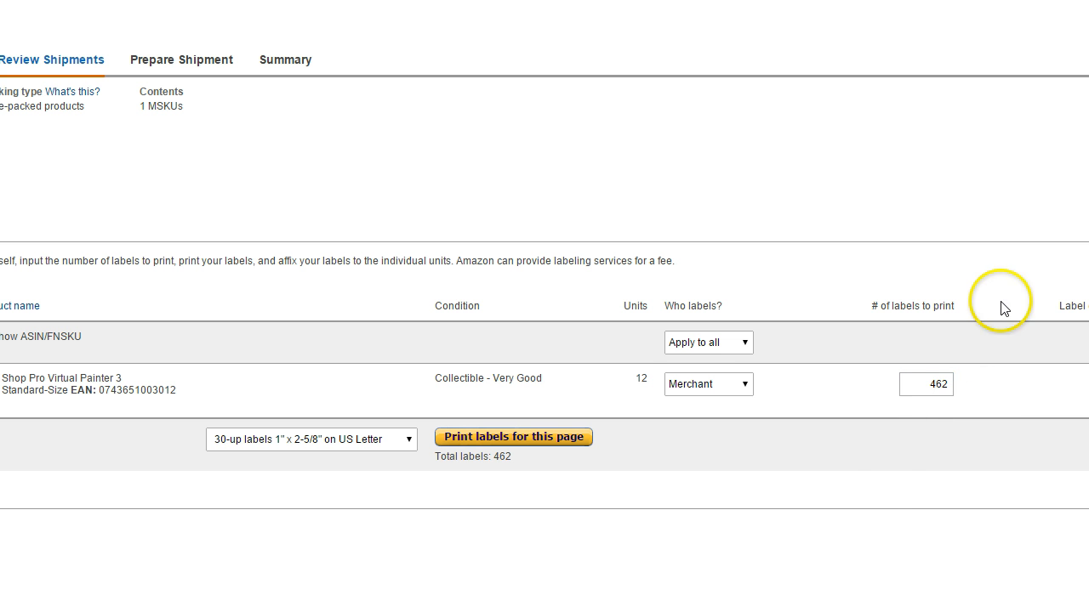
# Set the number of labels to print for Paint Shop Pro Virtual Painter 3 to 500.
pyautogui.doubleClick(931, 383)
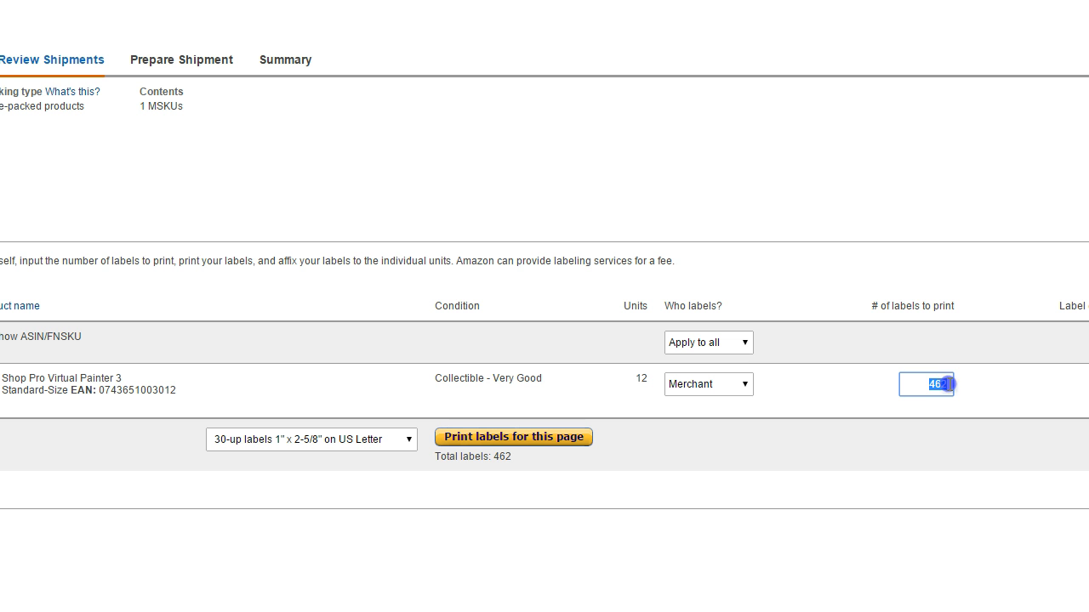
pyautogui.write('500')
pyautogui.click(942, 417)
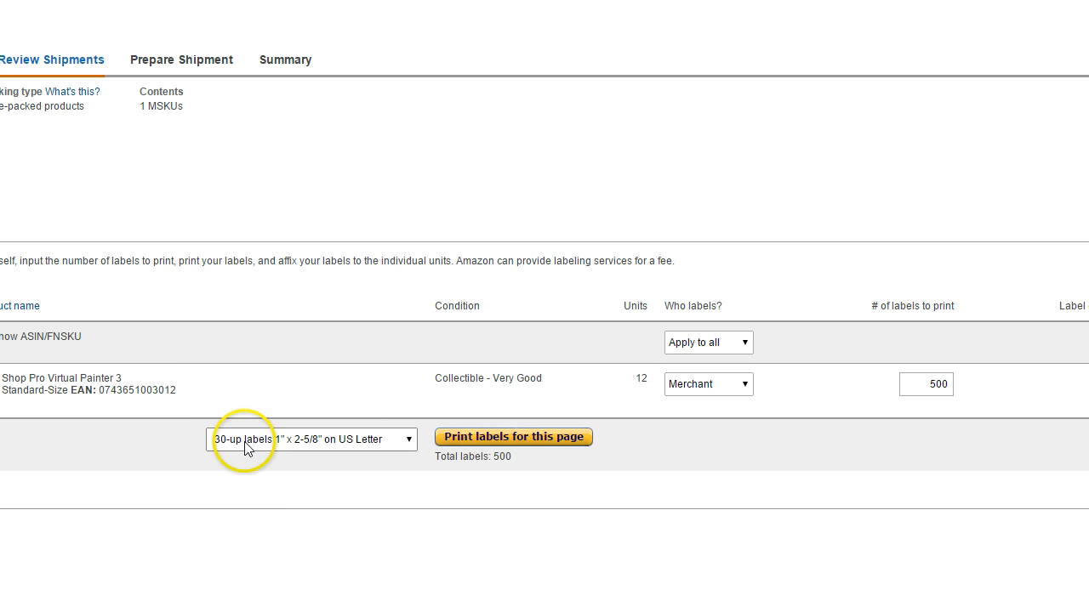
# Choose 30-up labels 1" x 2-5/8" on US Letter as the label format and continue to the shipment review.
pyautogui.click(410, 441)
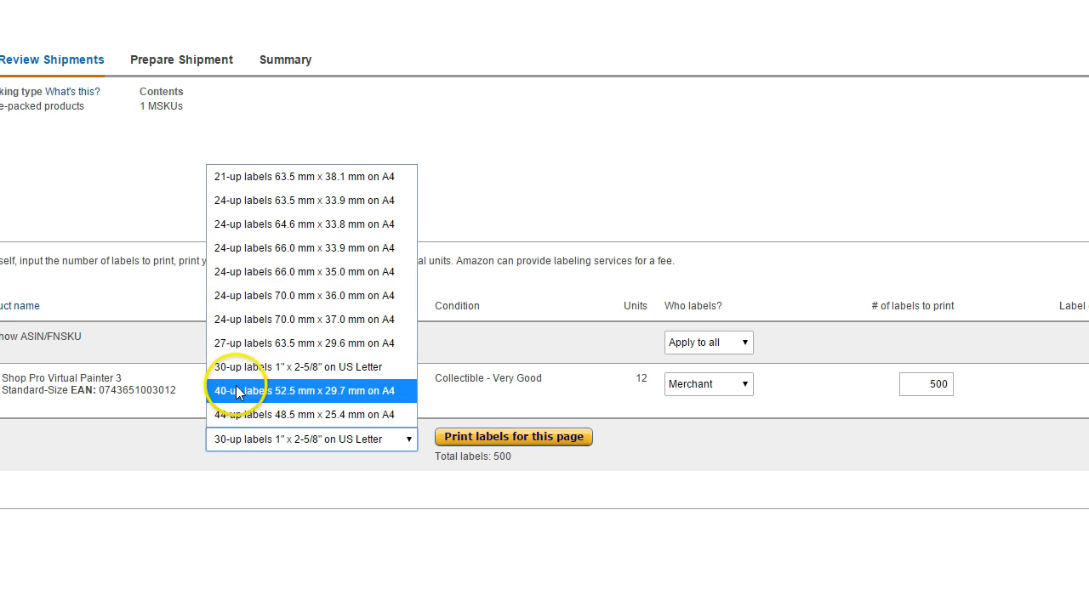
pyautogui.click(402, 367)
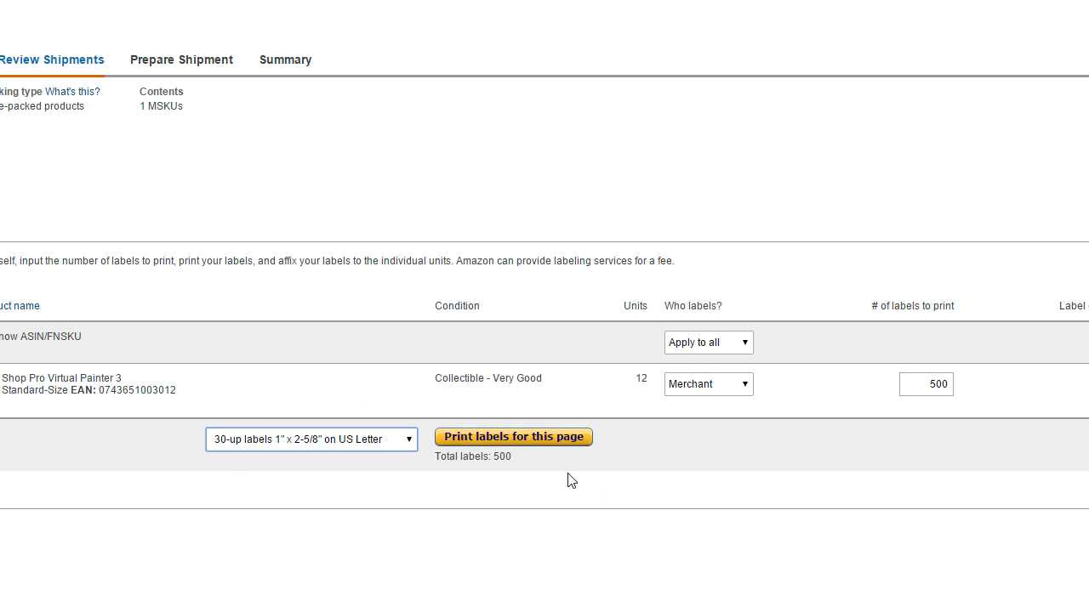
pyautogui.doubleClick(936, 384)
pyautogui.click(920, 425)
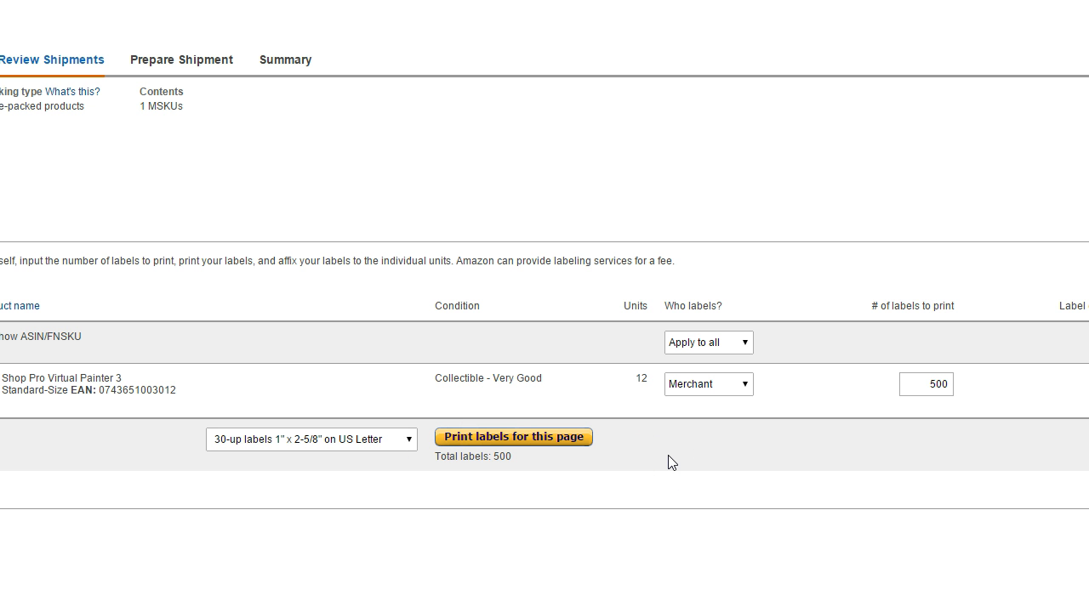
pyautogui.click(344, 481)
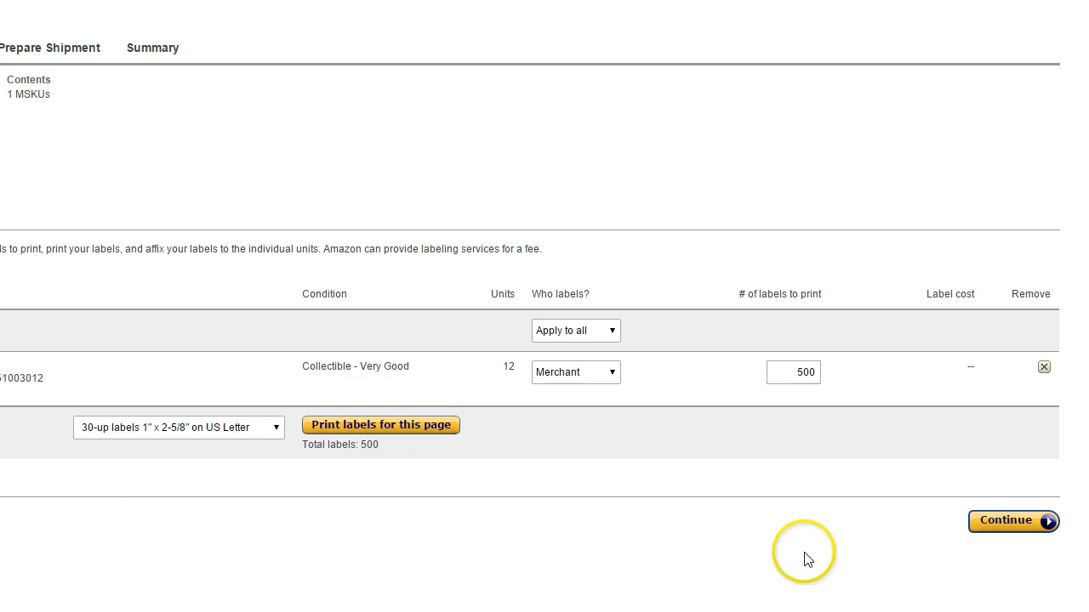
pyautogui.click(1006, 522)
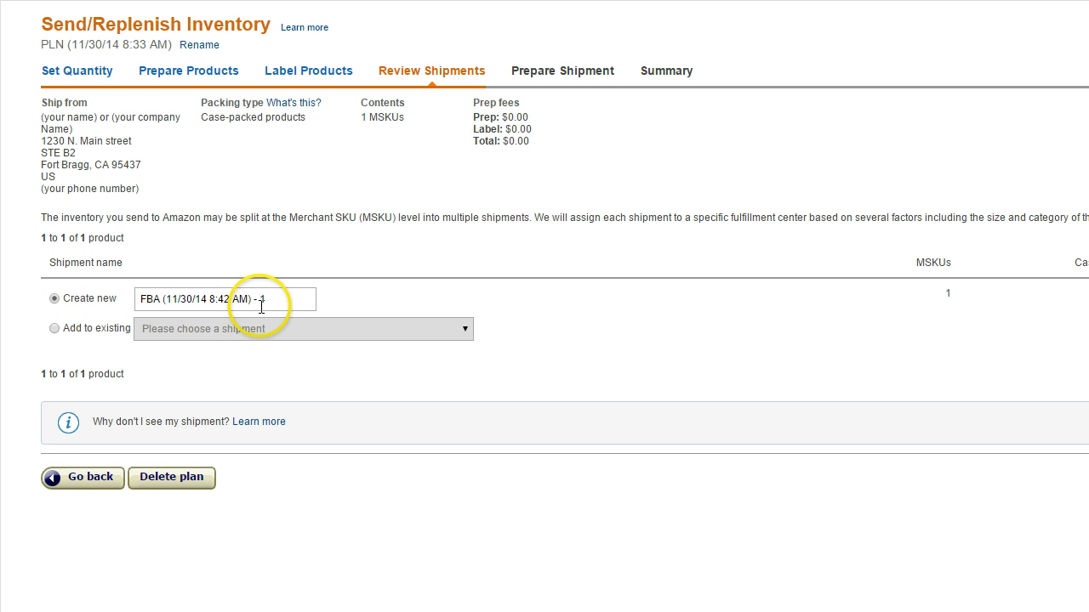
# Look up the existing shipments this plan could be added to and return to the option of creating a new shipment.
pyautogui.click(53, 329)
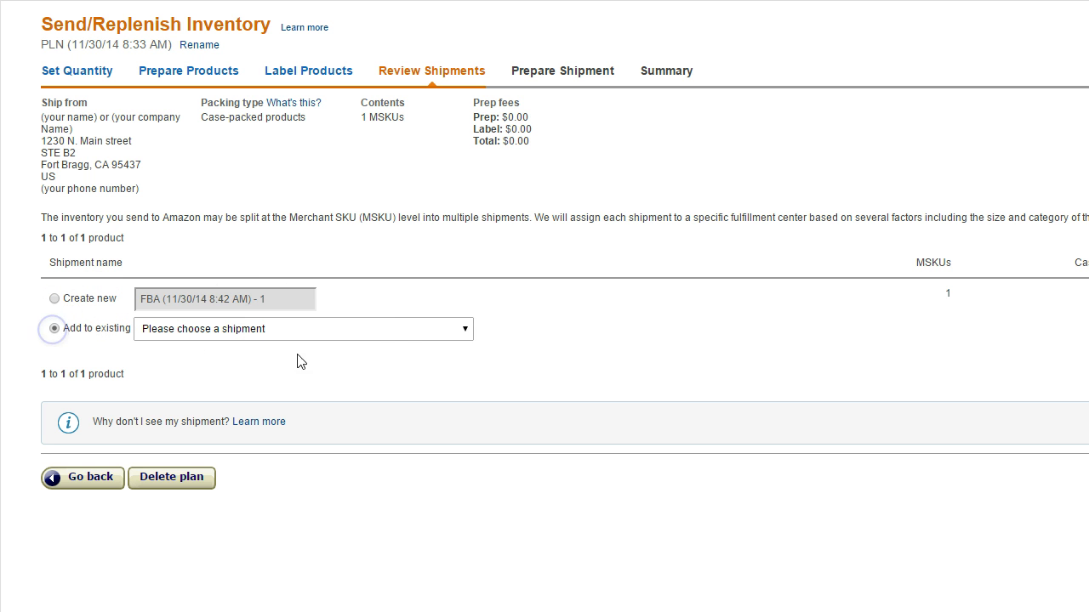
pyautogui.click(410, 330)
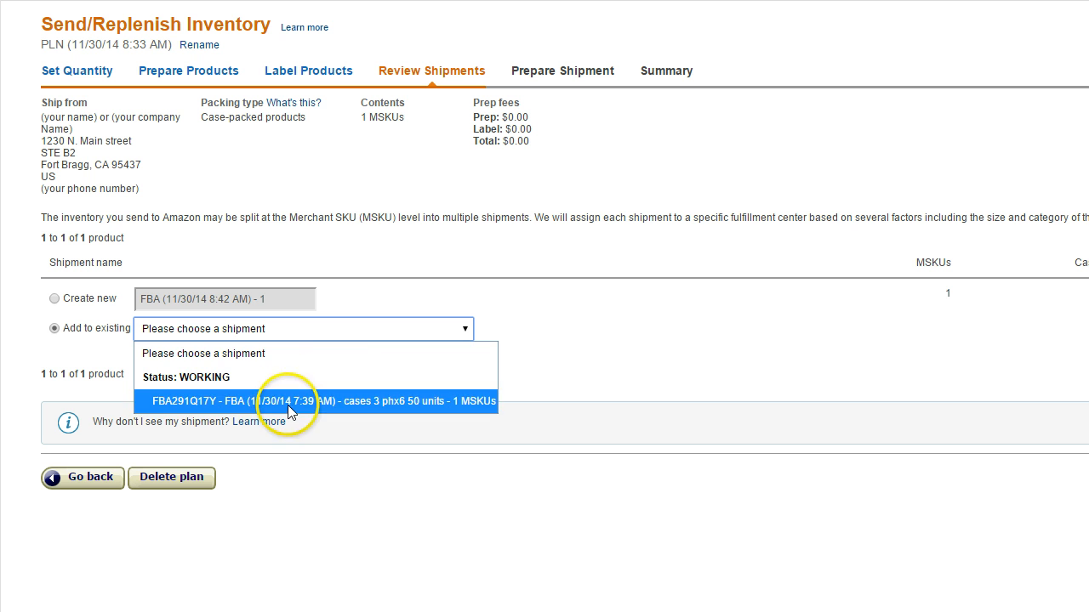
pyautogui.click(323, 330)
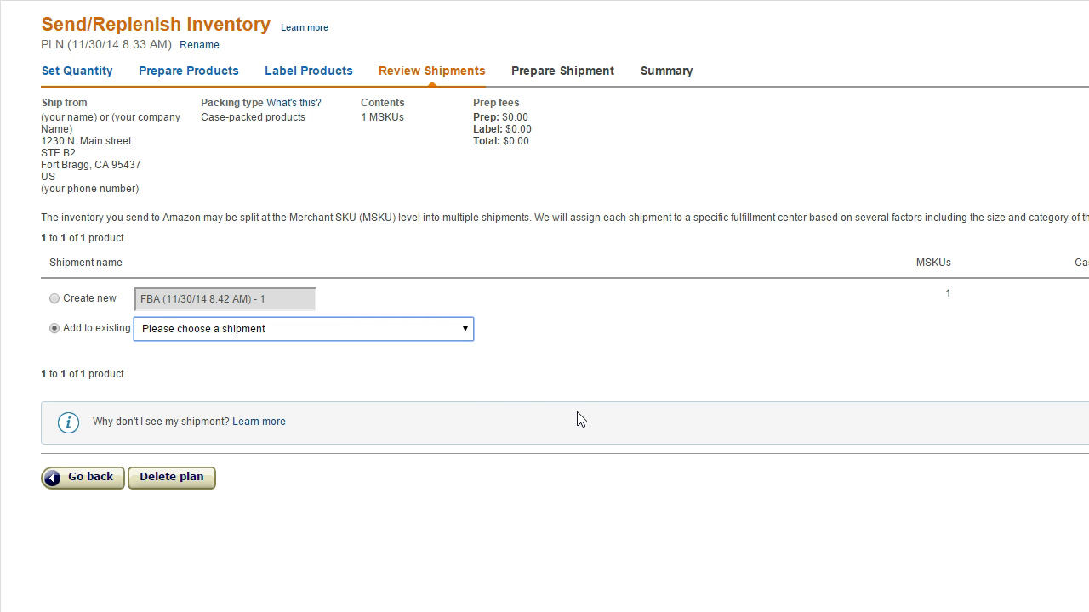
pyautogui.click(54, 298)
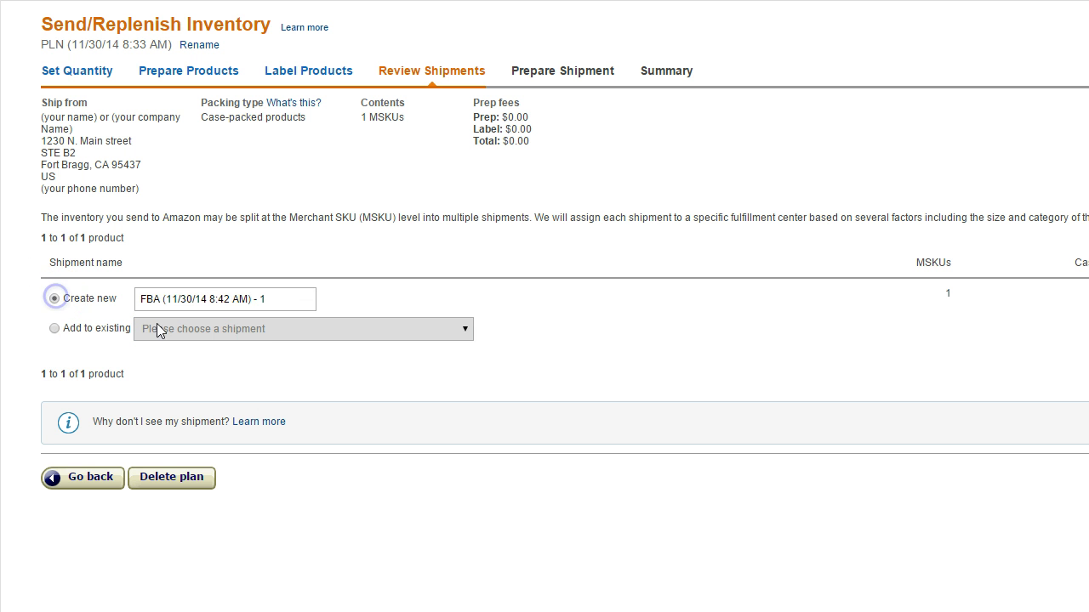
# Name the new shipment "FBA (11/30/14 8:42 AM) - cases 1 12 units" by replacing the trailing 1.
pyautogui.doubleClick(264, 299)
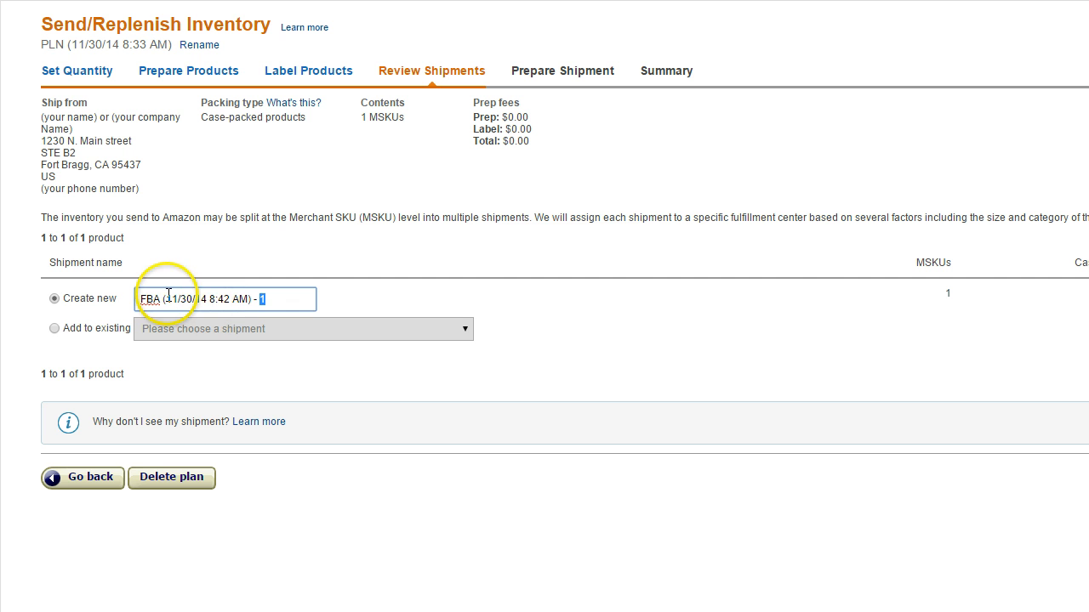
pyautogui.moveTo(166, 298); pyautogui.dragTo(249, 296)
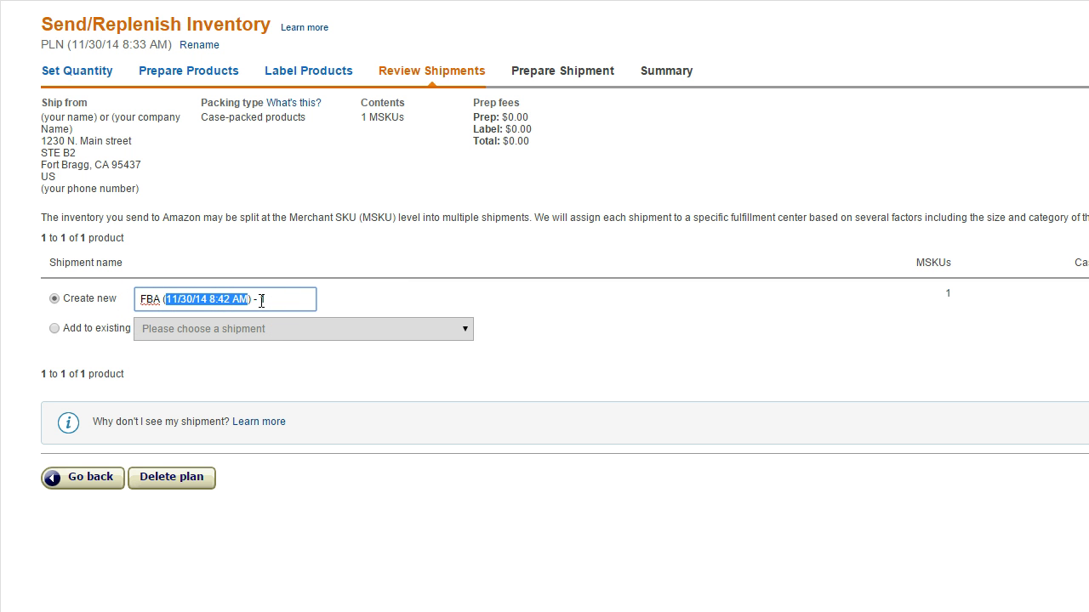
pyautogui.click(259, 299)
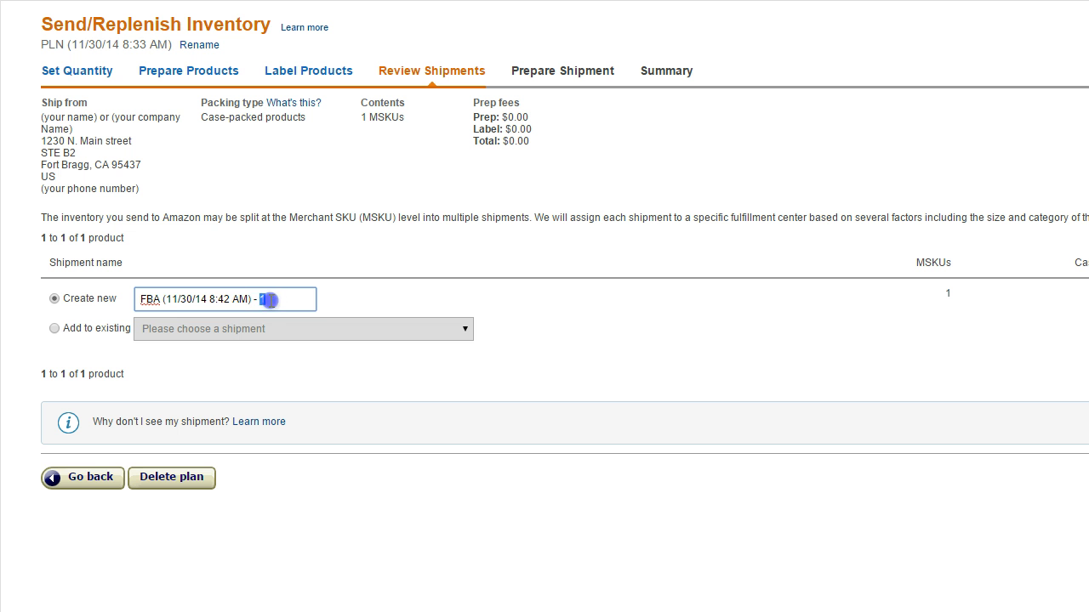
pyautogui.doubleClick(271, 299)
pyautogui.click(347, 325)
pyautogui.click(286, 324)
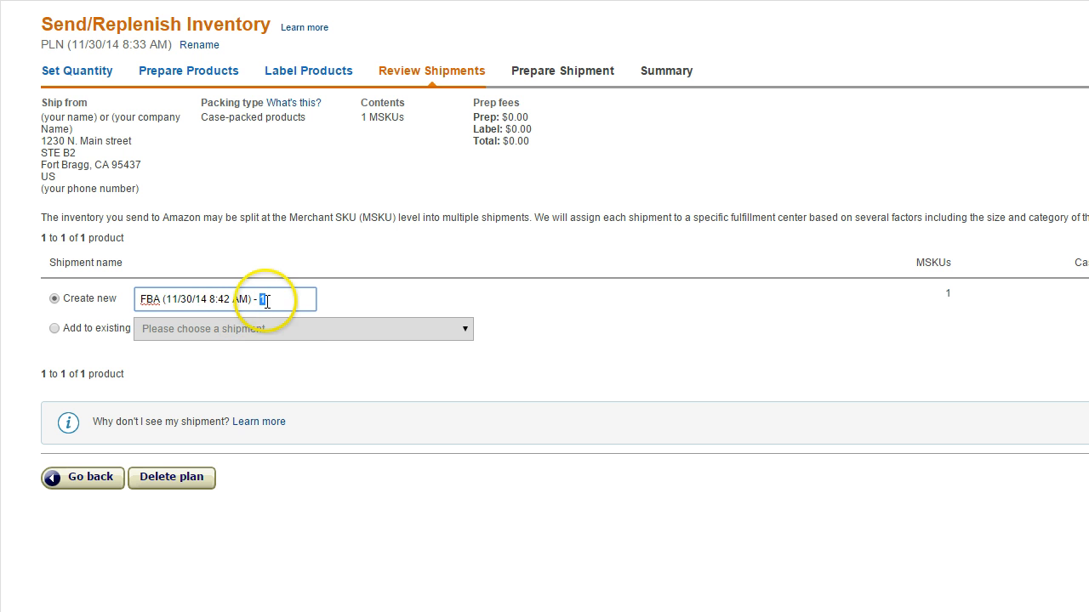
pyautogui.write('cases 1 12')
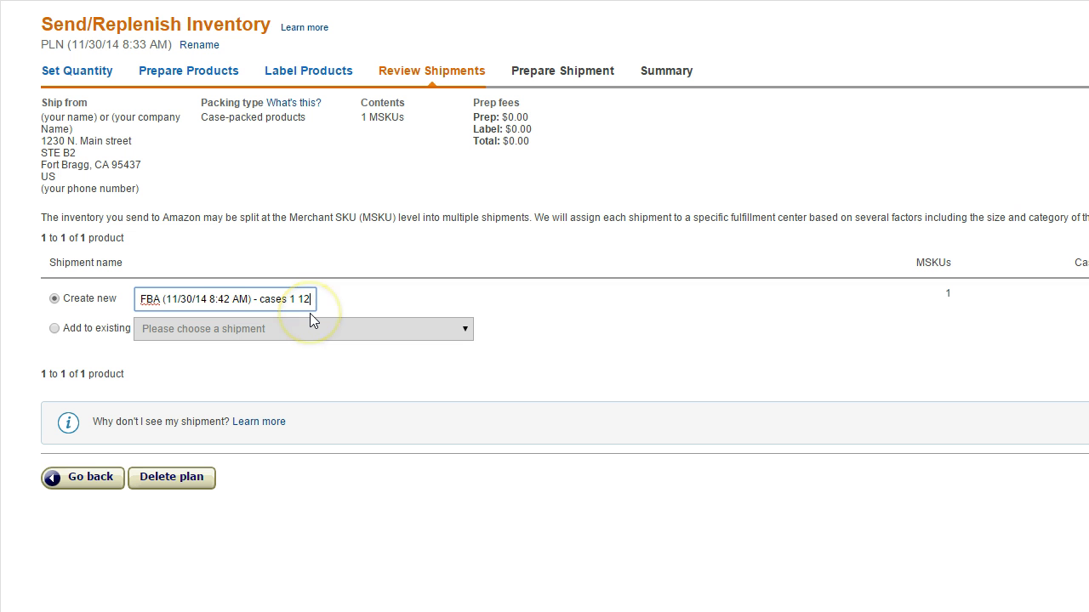
pyautogui.write('units')
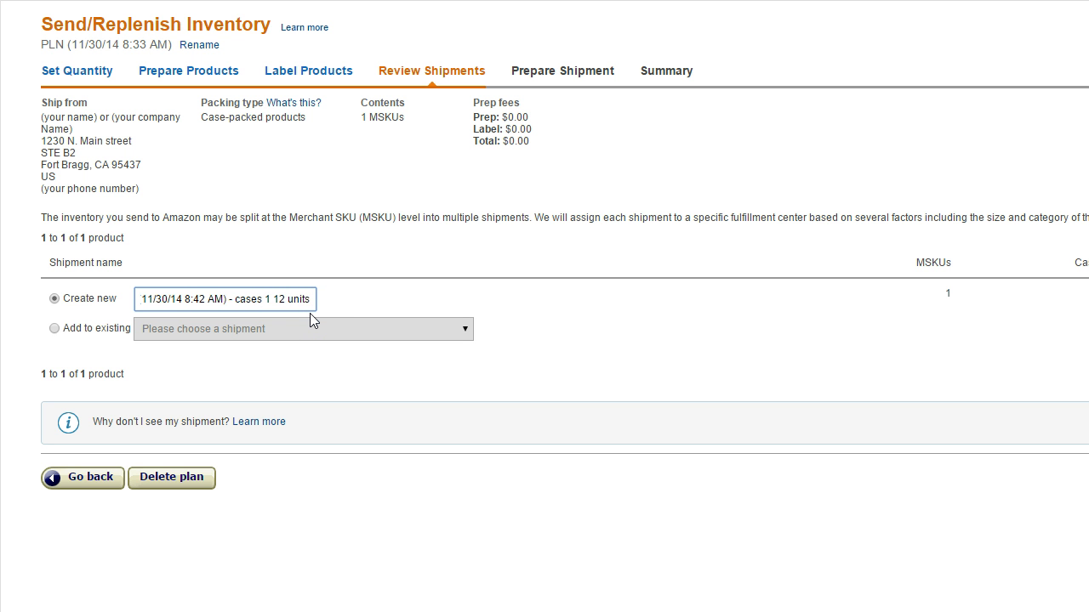
# Check the new shipment's number of cases and units in the review table.
pyautogui.click(310, 313)
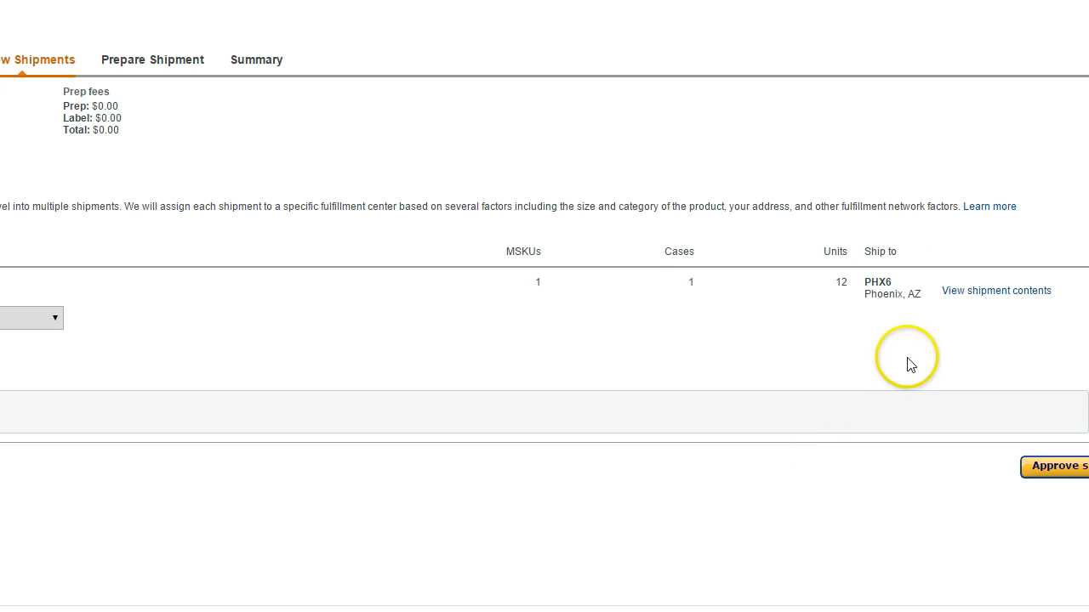
pyautogui.moveTo(660, 274); pyautogui.dragTo(734, 279)
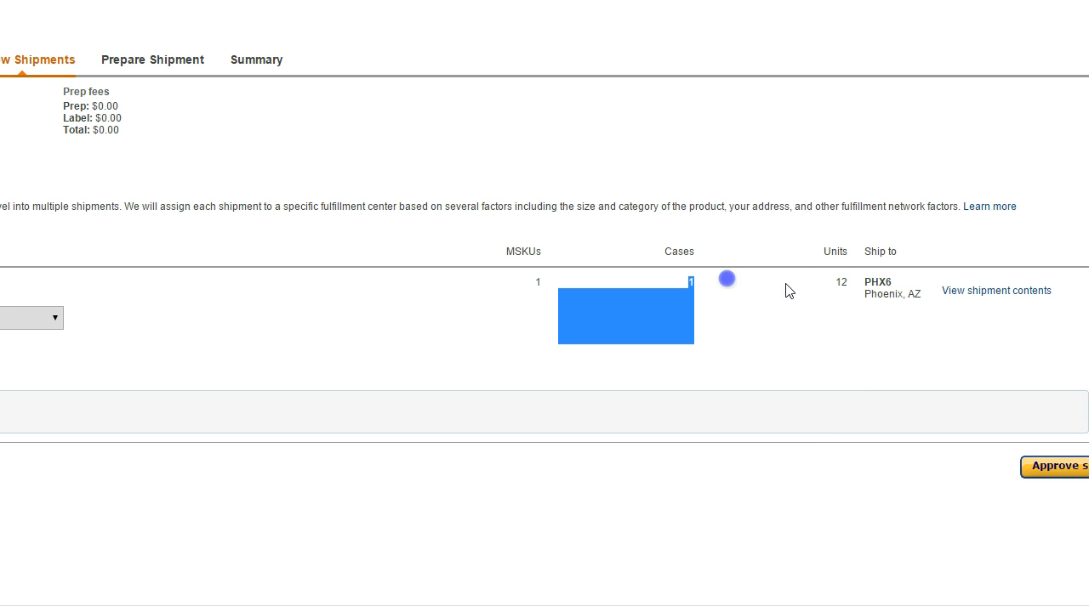
pyautogui.doubleClick(841, 283)
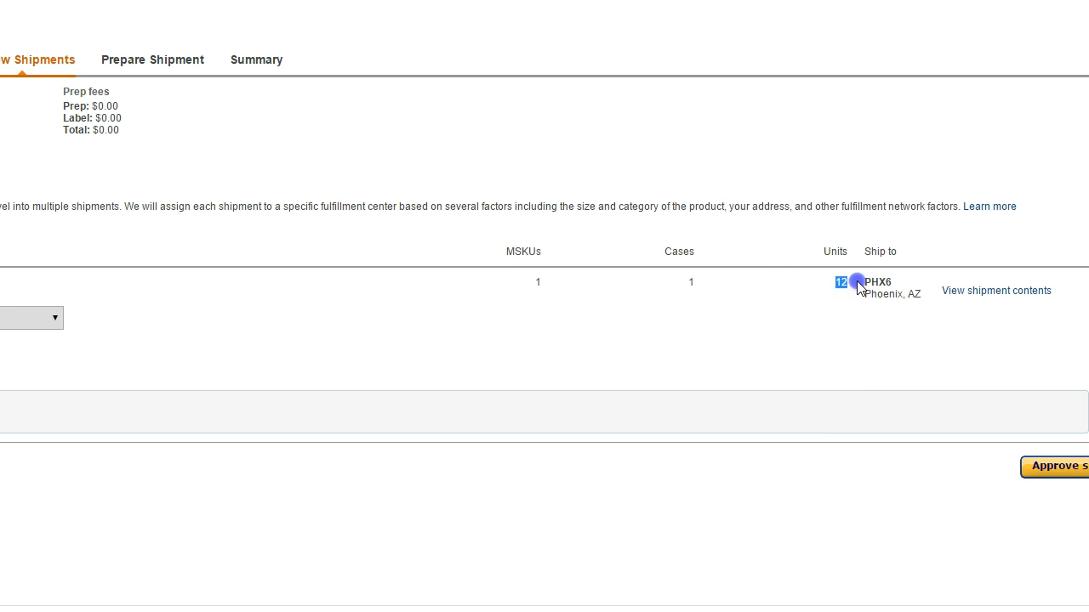
# Append the destination code "phx6" to the new shipment's name, after "12 units".
pyautogui.moveTo(861, 282); pyautogui.dragTo(897, 281)
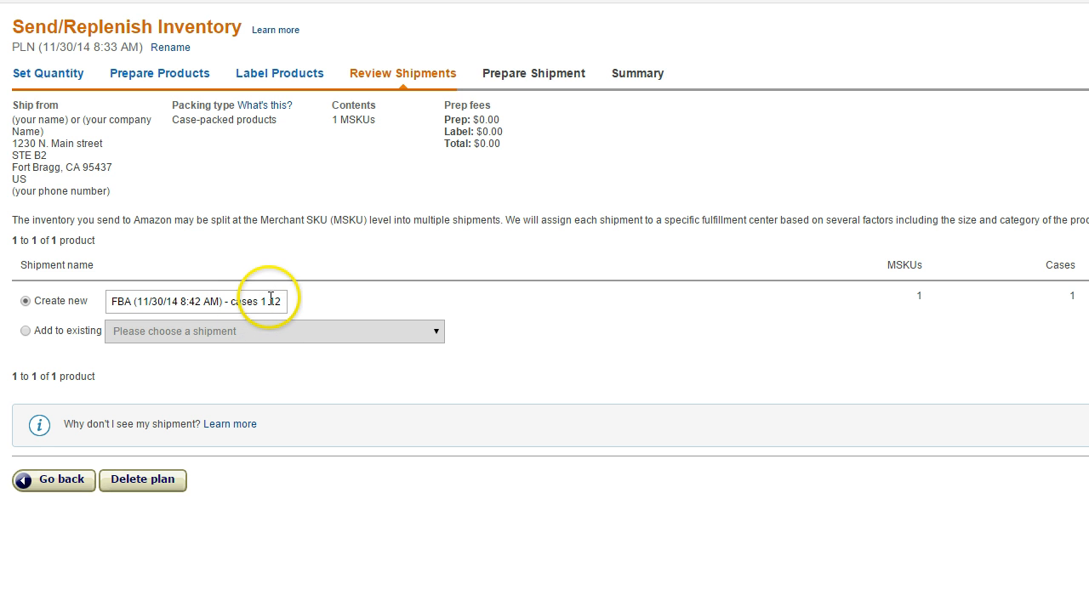
pyautogui.moveTo(270, 299)
pyautogui.mouseDown()
pyautogui.moveTo(311, 301)
pyautogui.moveTo(283, 302)
pyautogui.mouseUp()
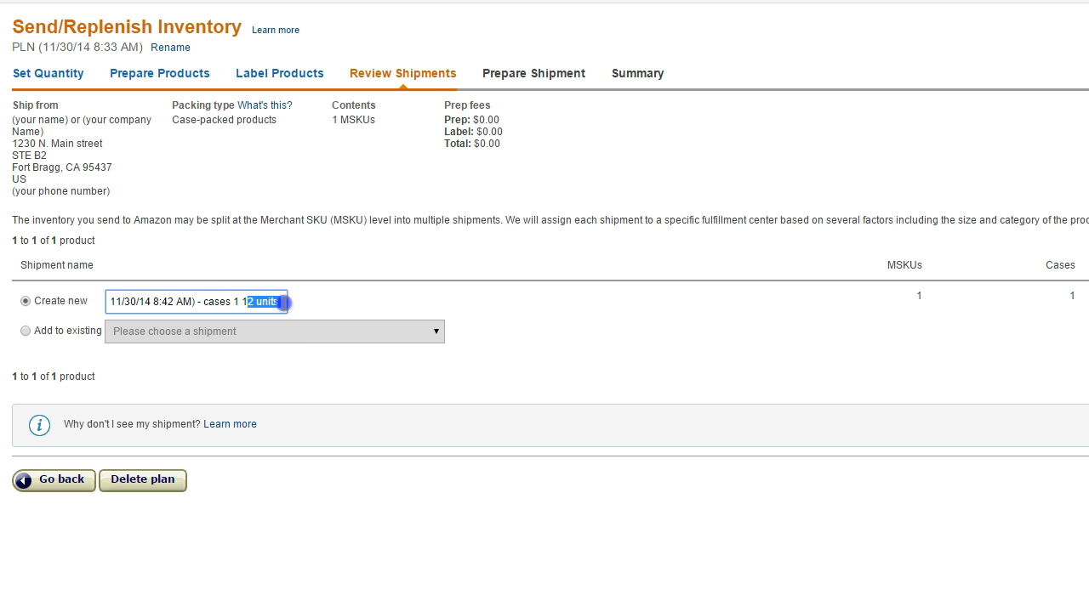
pyautogui.click(283, 301)
pyautogui.write('ph')
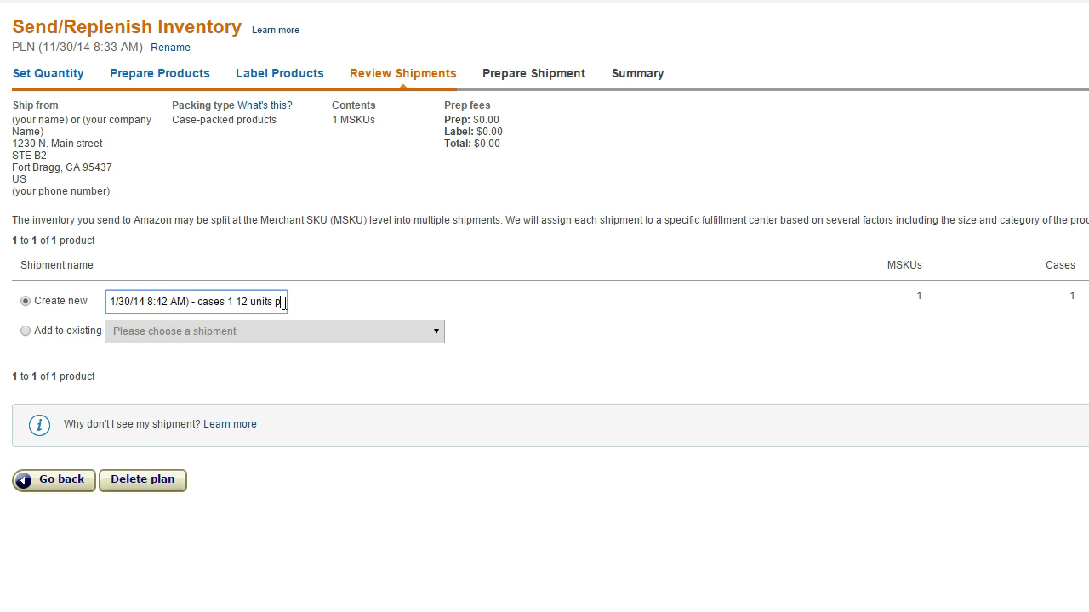
pyautogui.write('x')
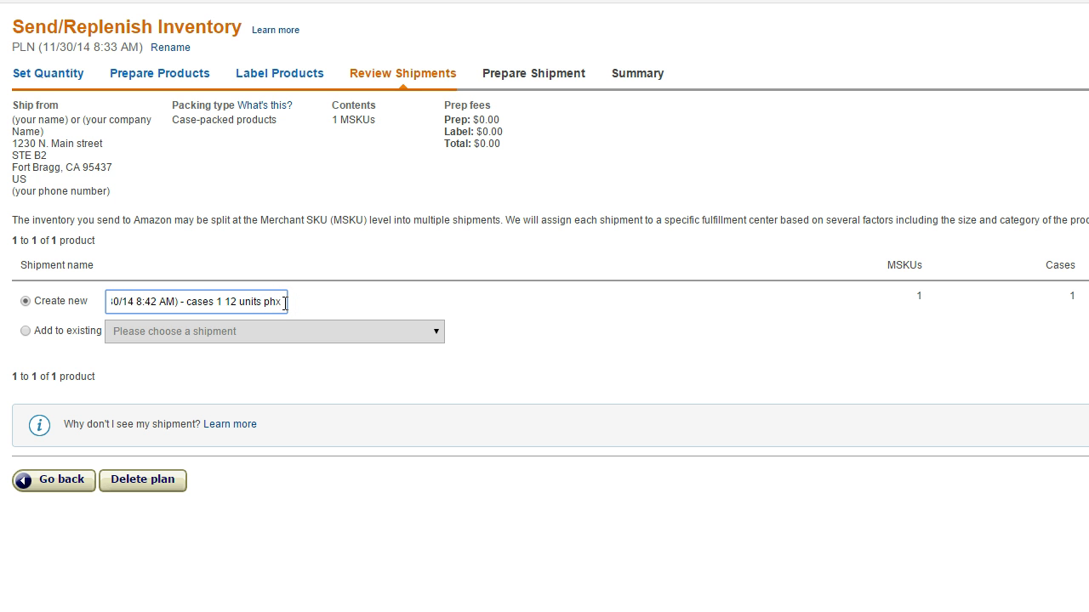
pyautogui.write('6')
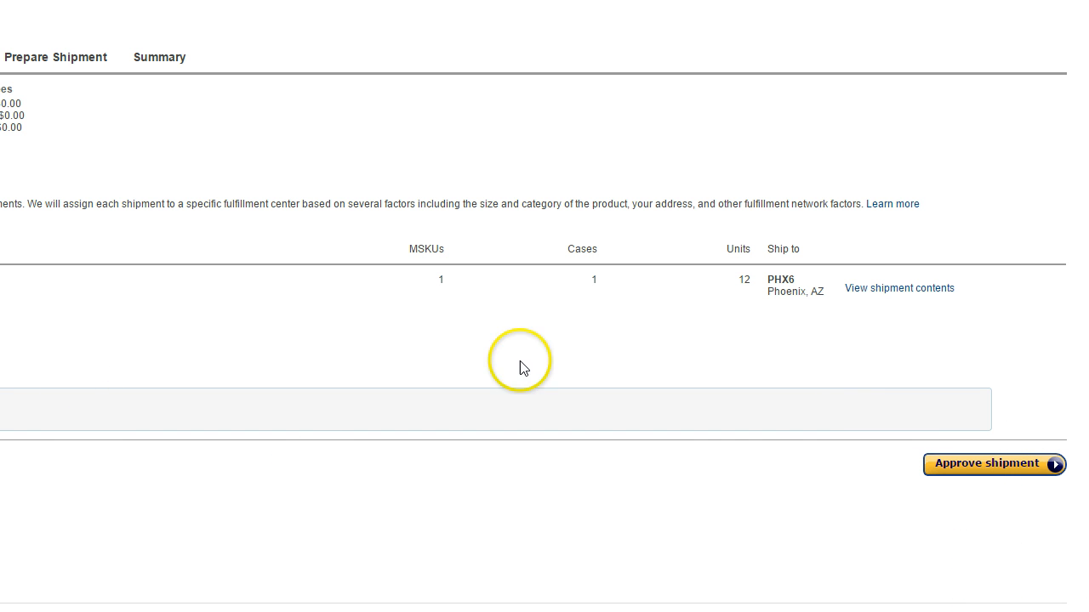
# Approve the new shipment and start working on it.
pyautogui.click(991, 467)
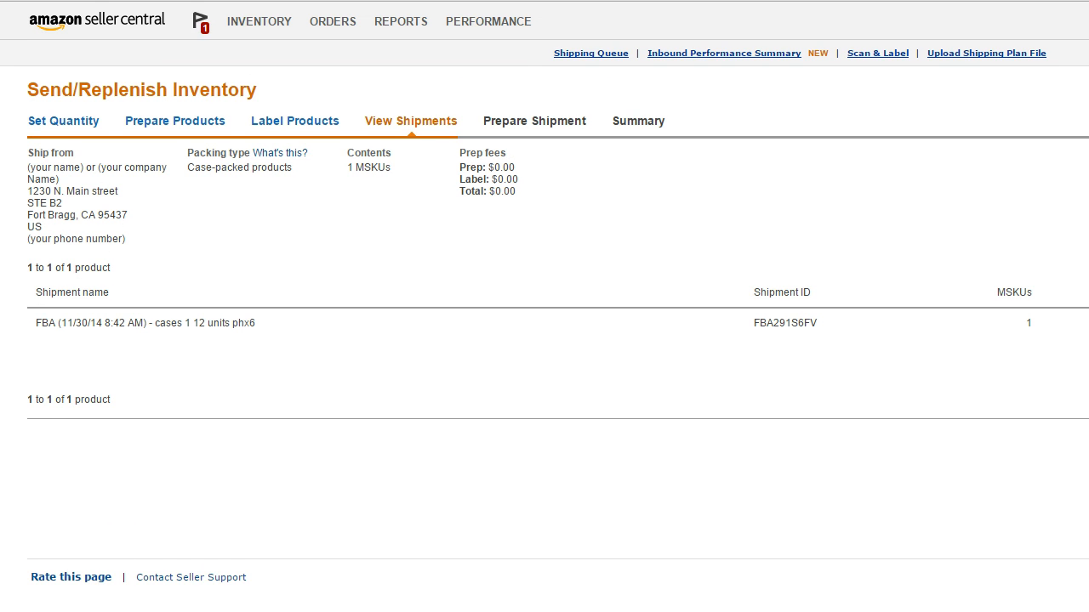
pyautogui.click(275, 25)
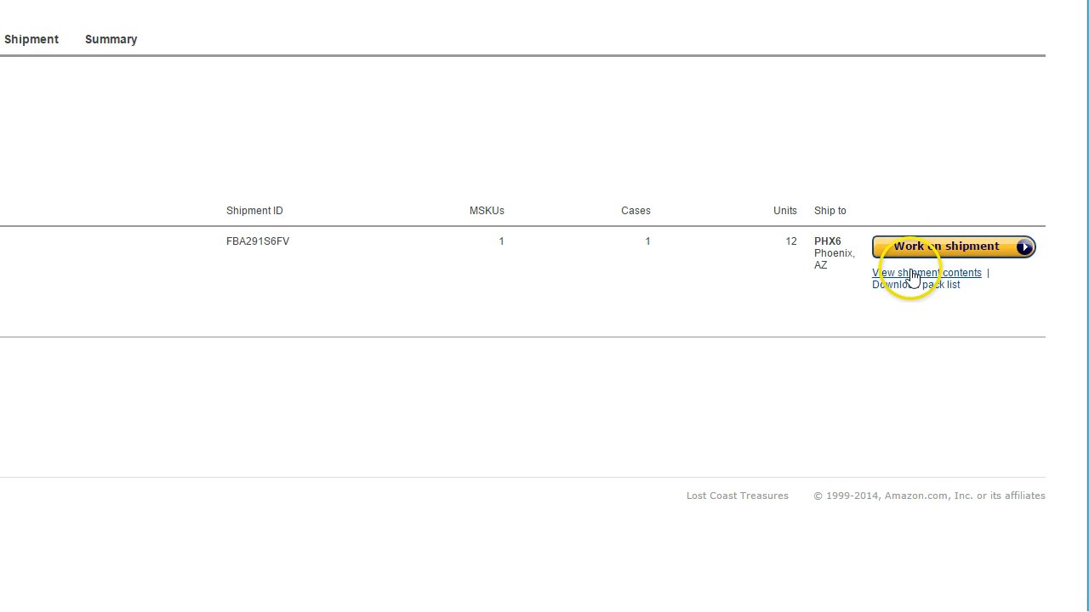
pyautogui.click(952, 247)
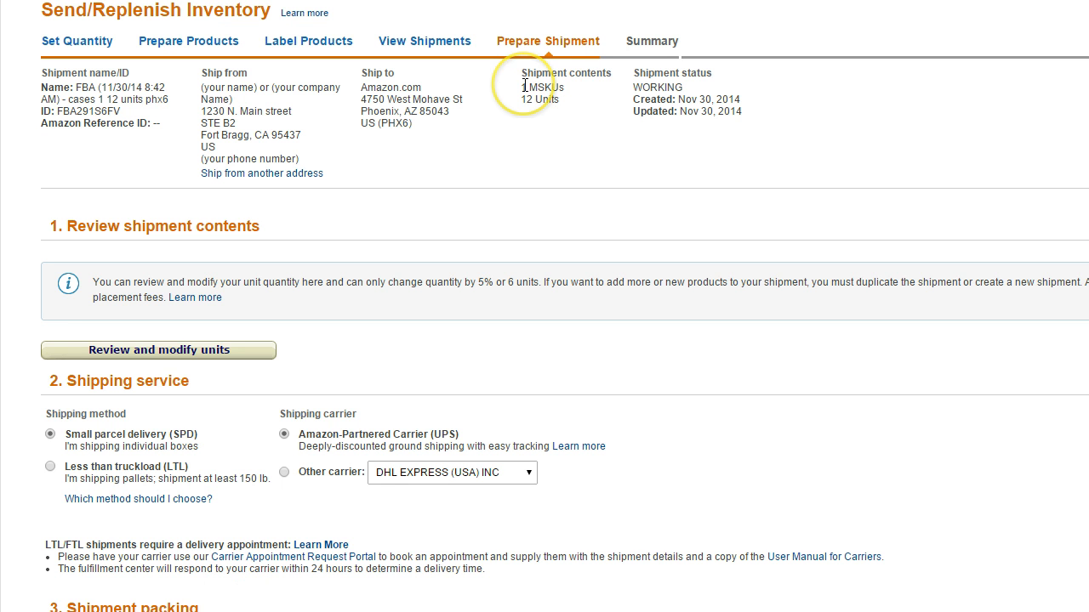
# Check the shipment's contents, ship-from address and name, and look over the sections for preparing it.
pyautogui.moveTo(524, 86); pyautogui.dragTo(560, 86)
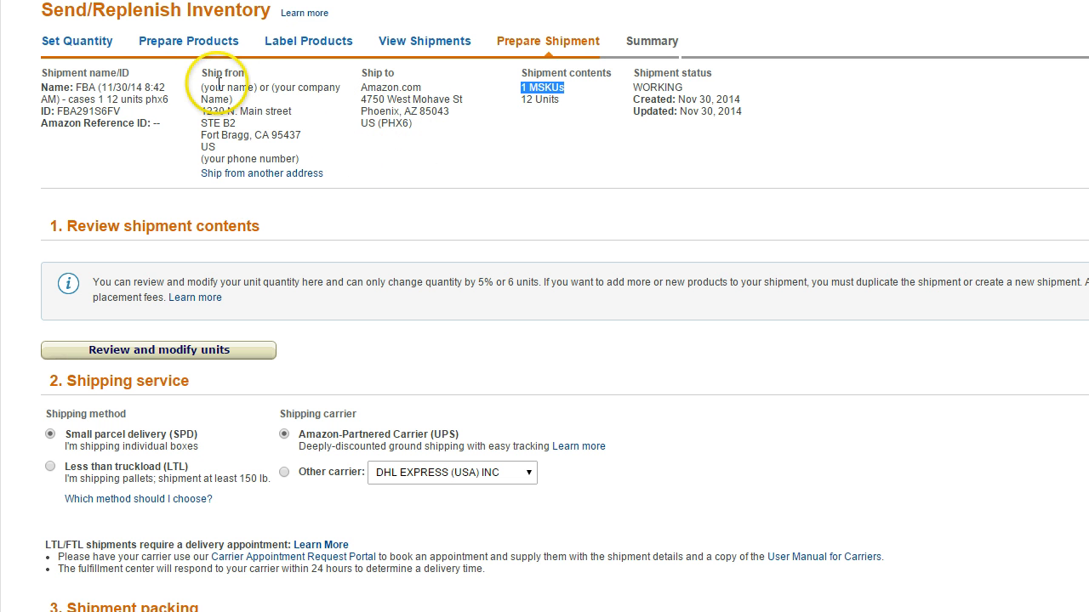
pyautogui.moveTo(185, 75); pyautogui.dragTo(268, 133)
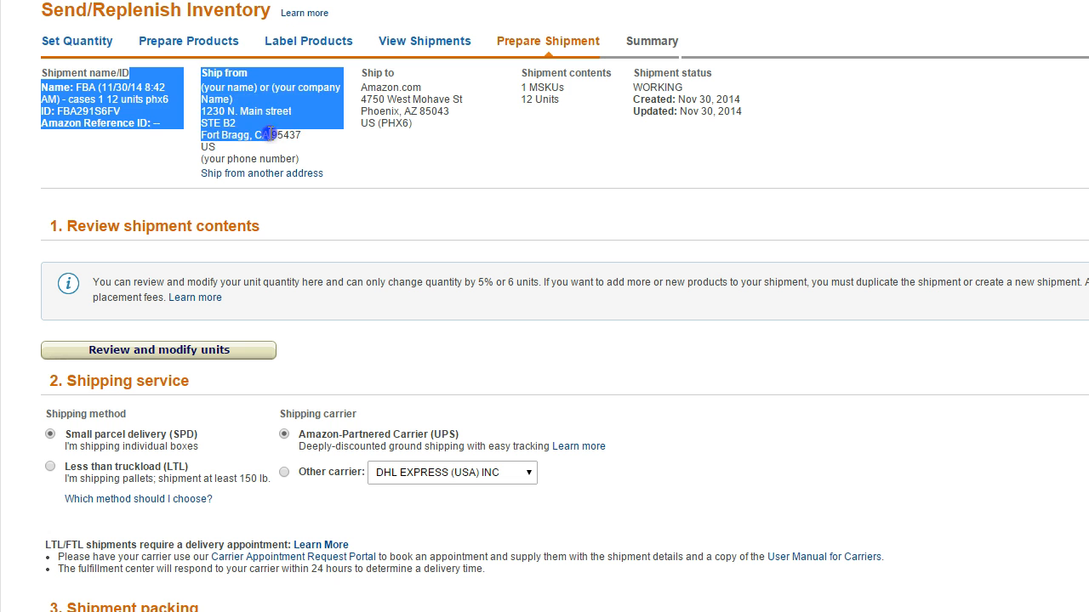
pyautogui.click(270, 134)
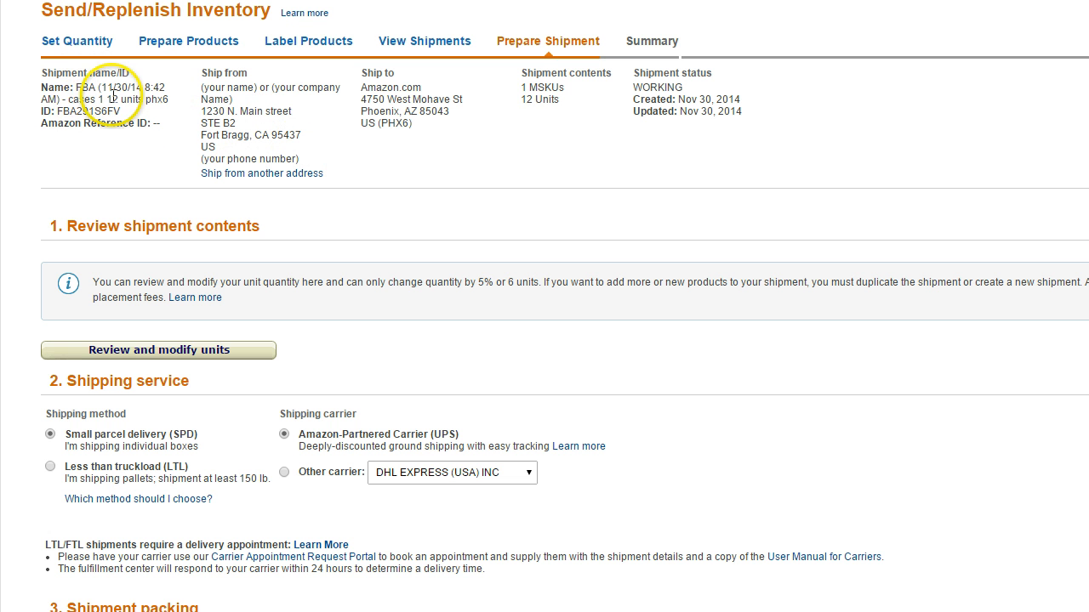
pyautogui.moveTo(105, 99); pyautogui.dragTo(169, 99)
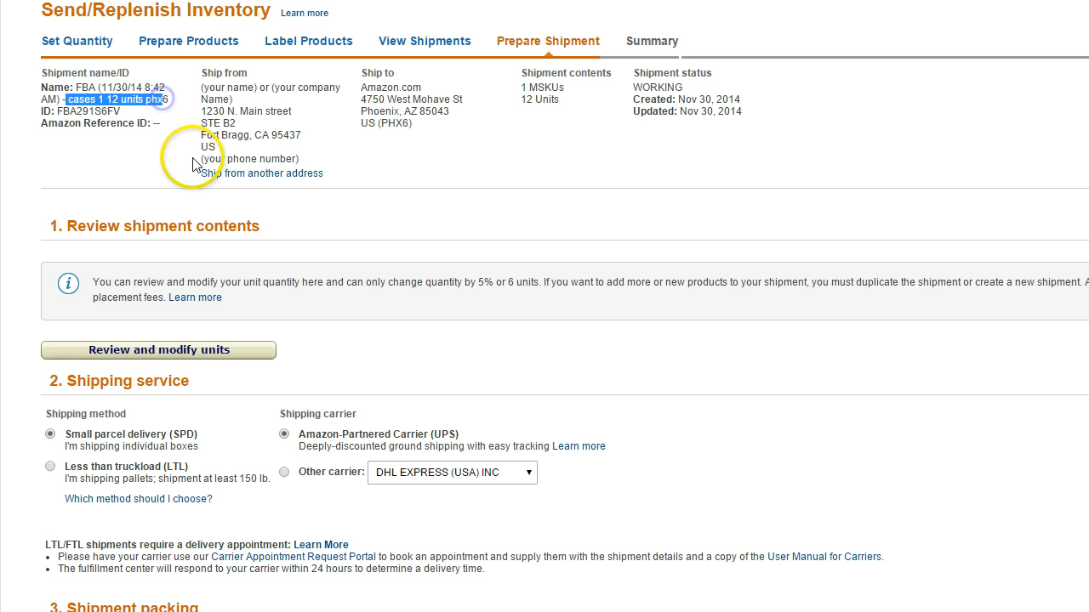
pyautogui.scroll(-4, 205, 162)
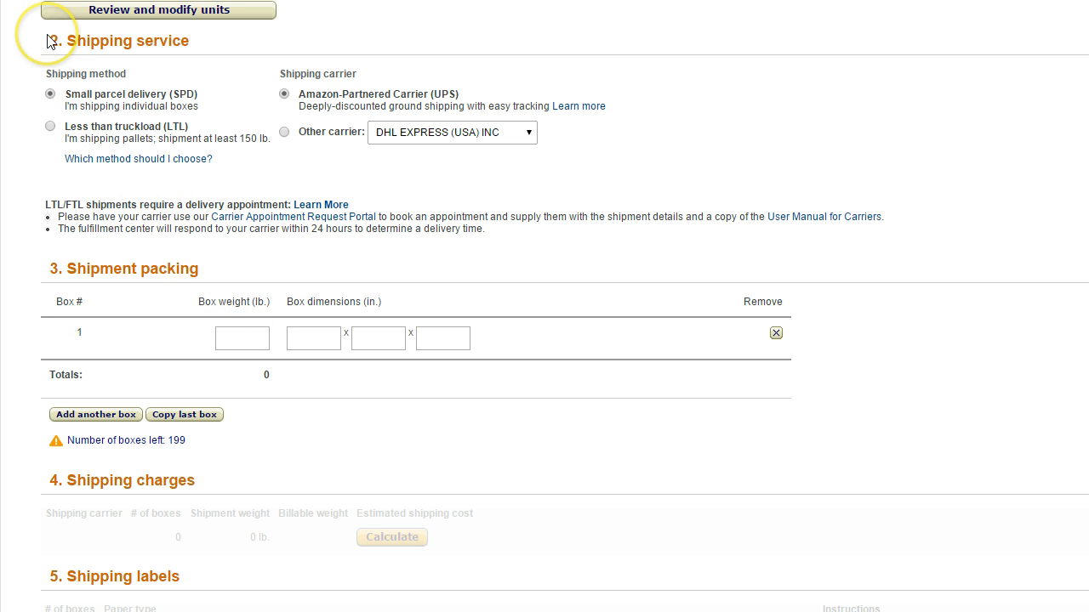
pyautogui.scroll(3, 374, 213)
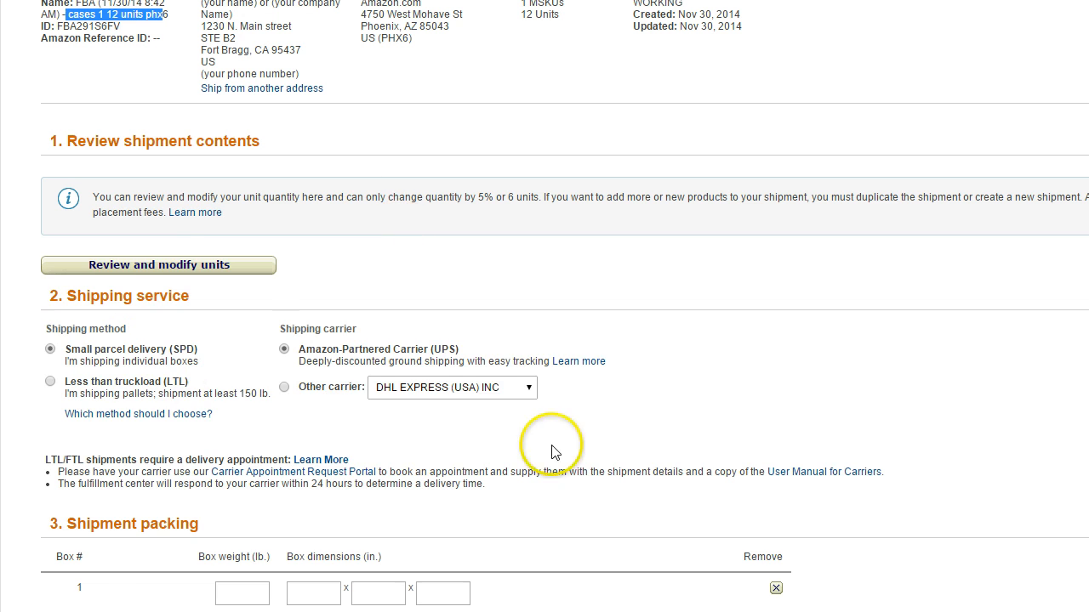
# Review the shipment's unit list and its label printing option, and collapse the list again.
pyautogui.click(168, 267)
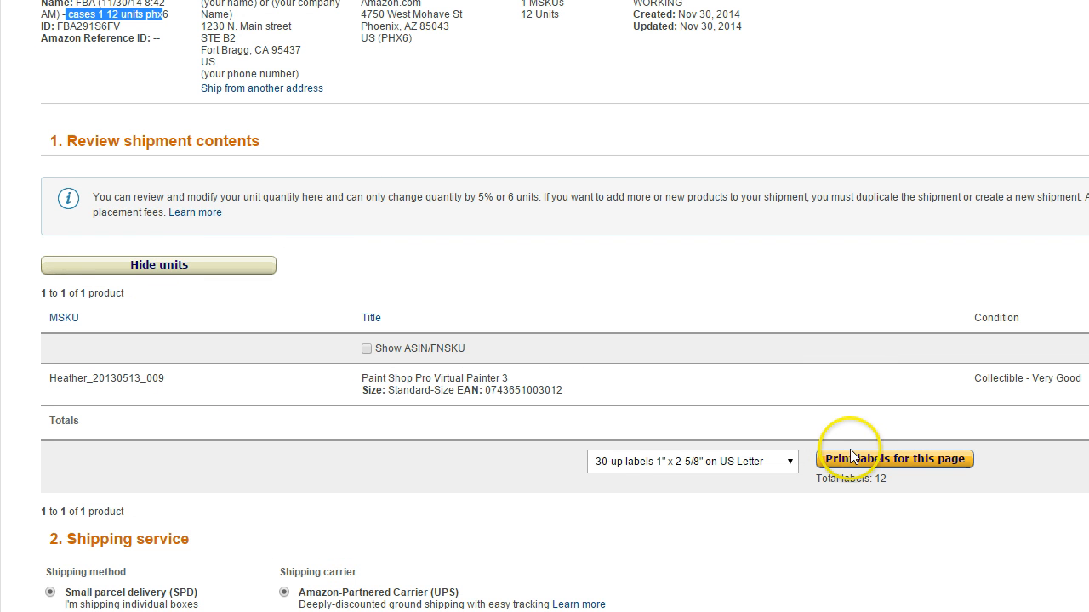
pyautogui.click(852, 457)
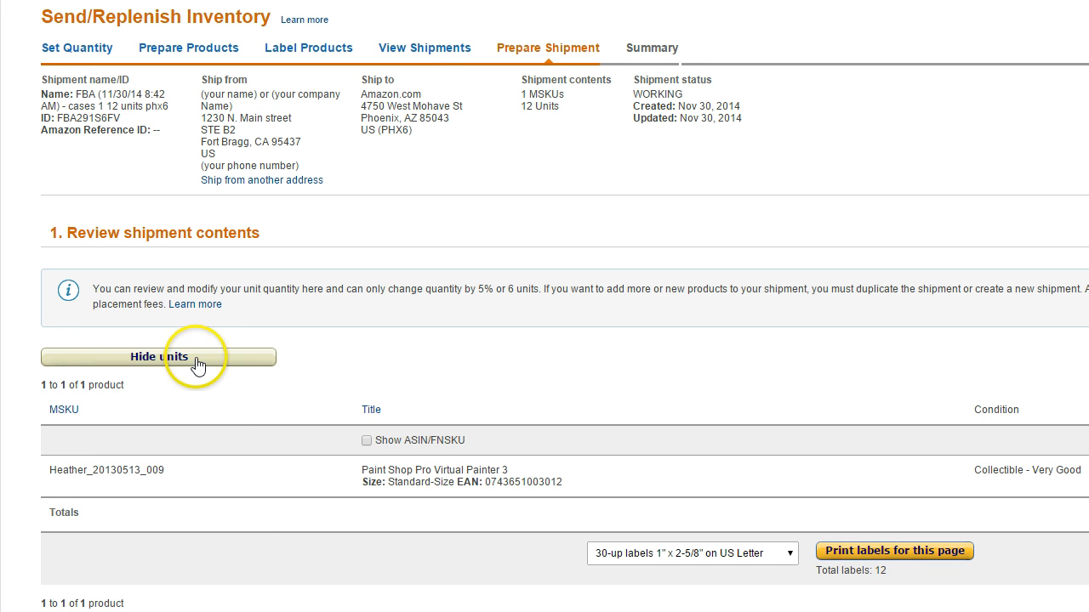
pyautogui.click(196, 362)
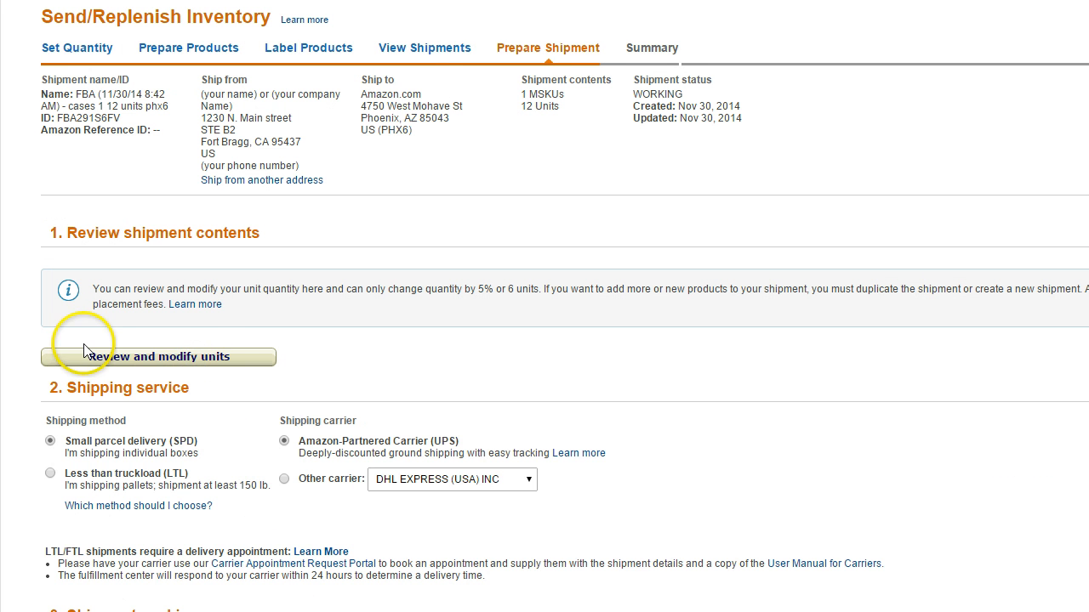
pyautogui.click(129, 363)
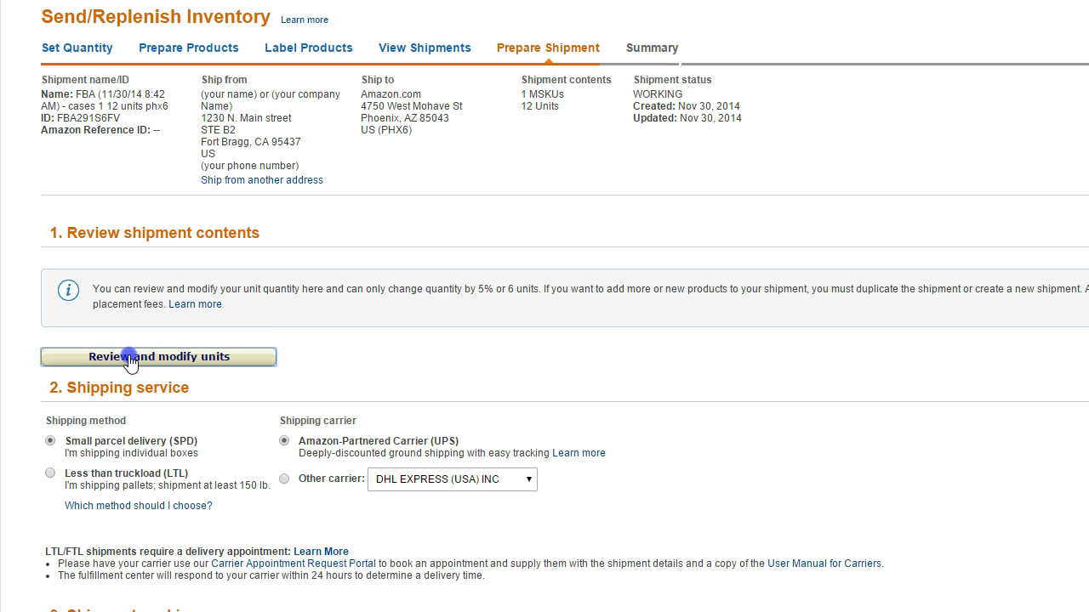
pyautogui.click(129, 359)
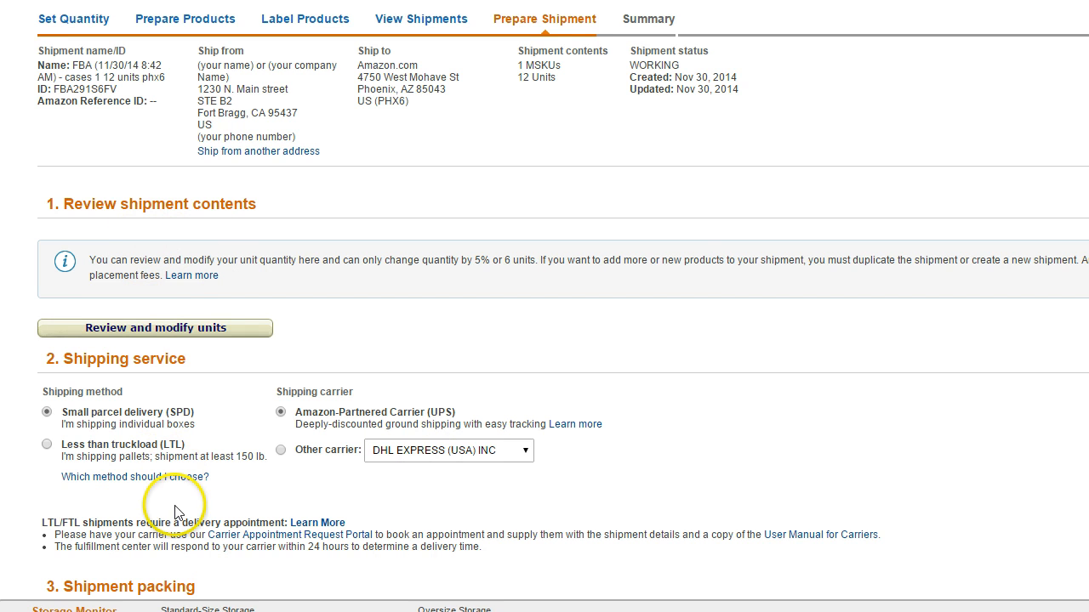
# Expand the shipment's unit list and set the product's units per case to 14.
pyautogui.click(170, 328)
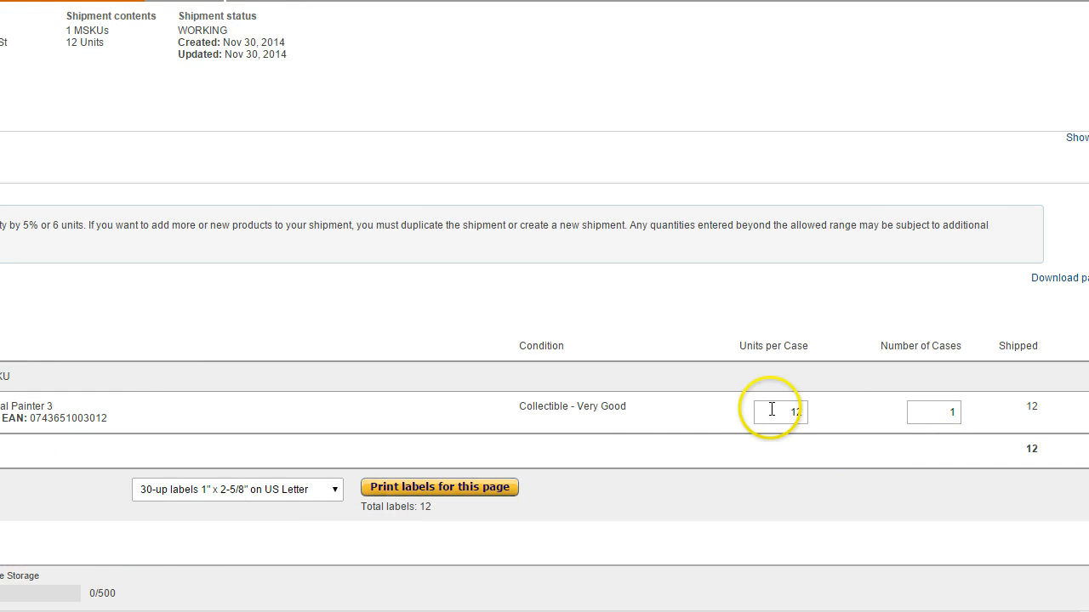
pyautogui.click(795, 412)
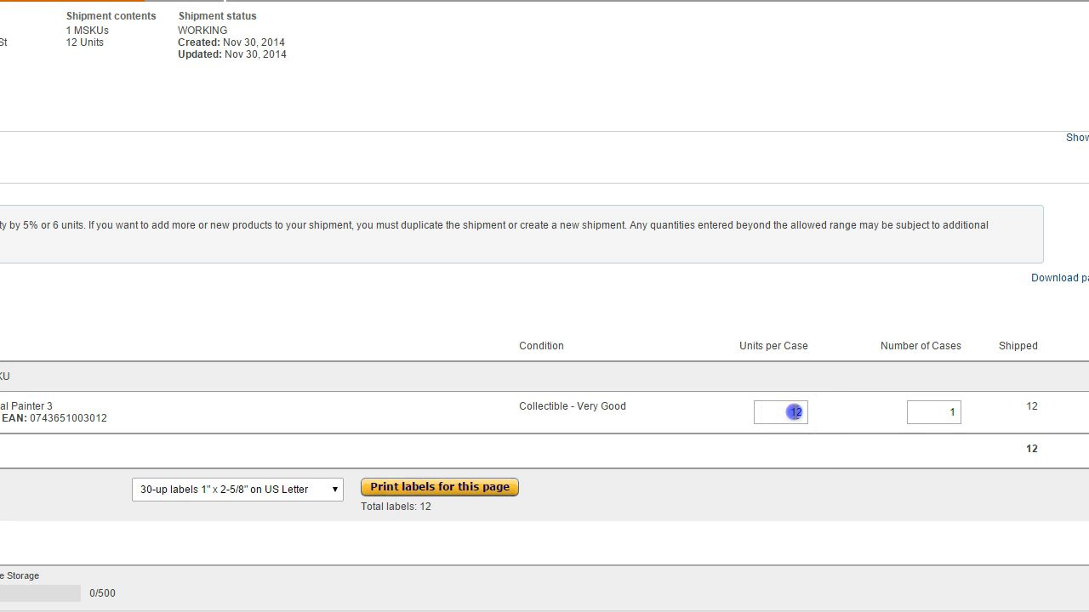
pyautogui.moveTo(797, 413); pyautogui.dragTo(821, 452)
pyautogui.click(797, 413)
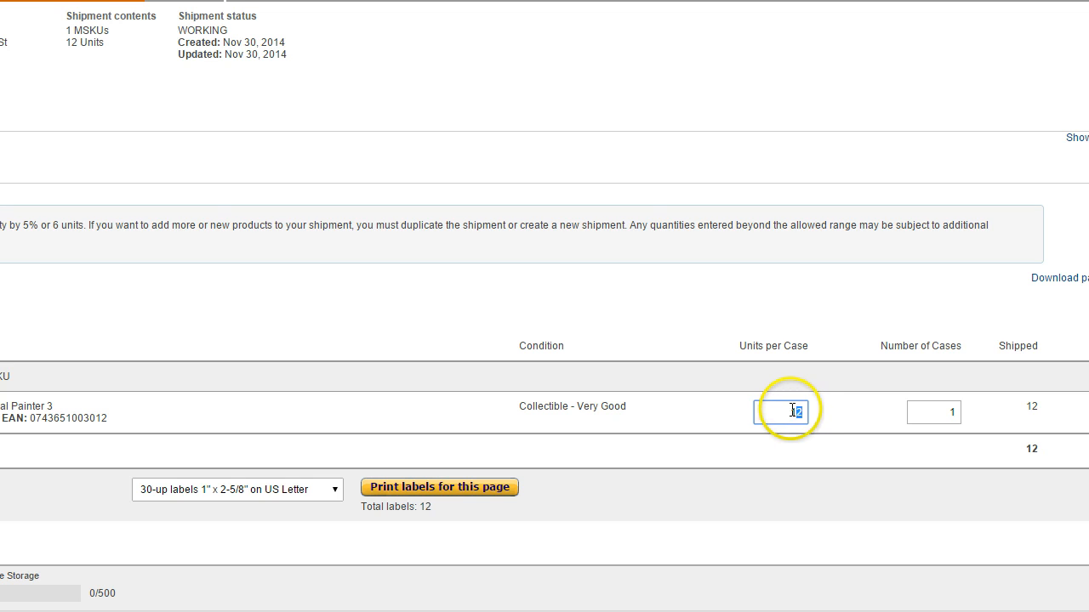
pyautogui.click(800, 413)
pyautogui.moveTo(799, 412); pyautogui.dragTo(804, 411)
pyautogui.write('4')
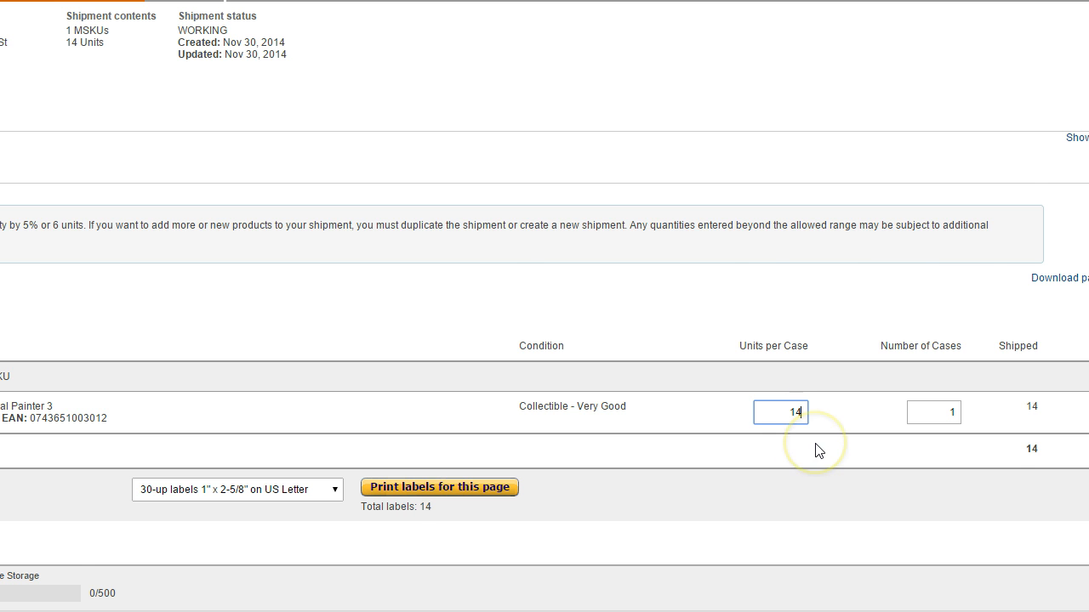
# Select Small parcel delivery (SPD) as the shipping method in the shipping service section.
pyautogui.scroll(-1, 815, 450)
pyautogui.click(291, 573)
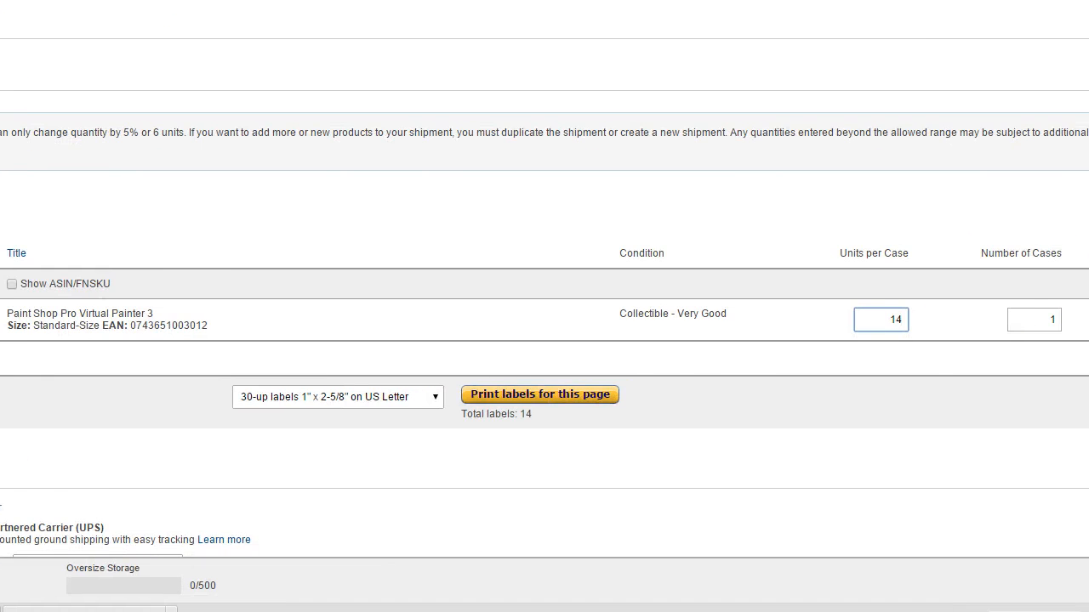
pyautogui.click(452, 469)
pyautogui.scroll(-3, 552, 440)
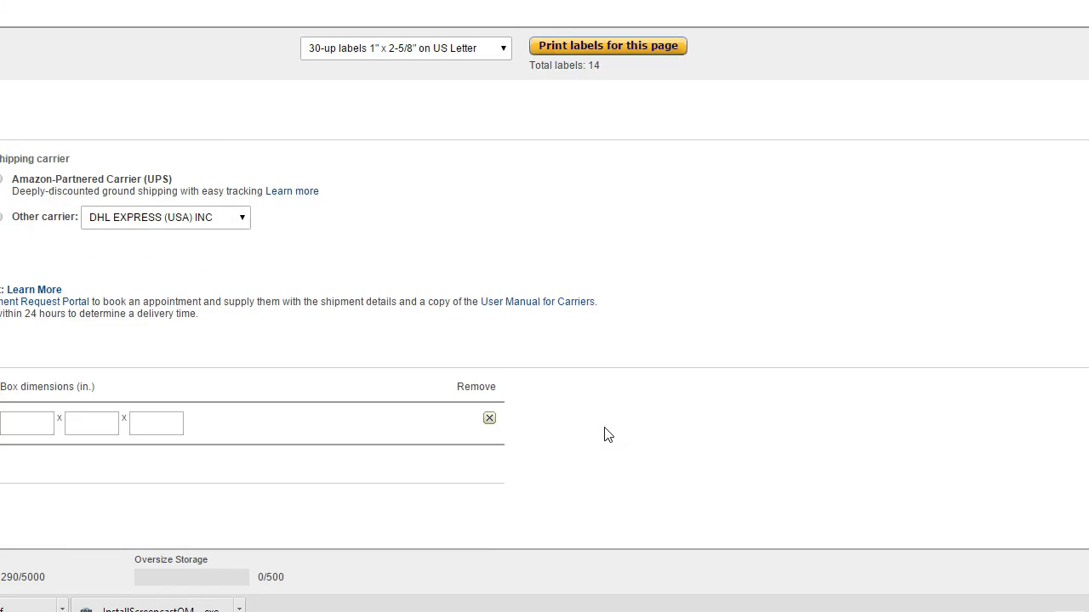
pyautogui.scroll(-1, 605, 434)
pyautogui.click(124, 579)
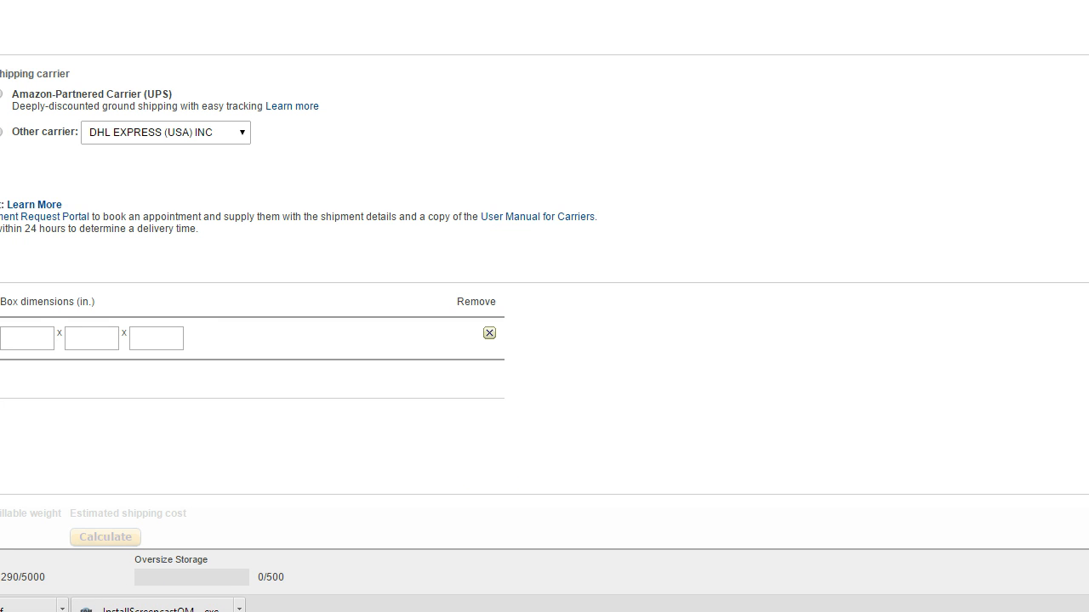
pyautogui.click(50, 123)
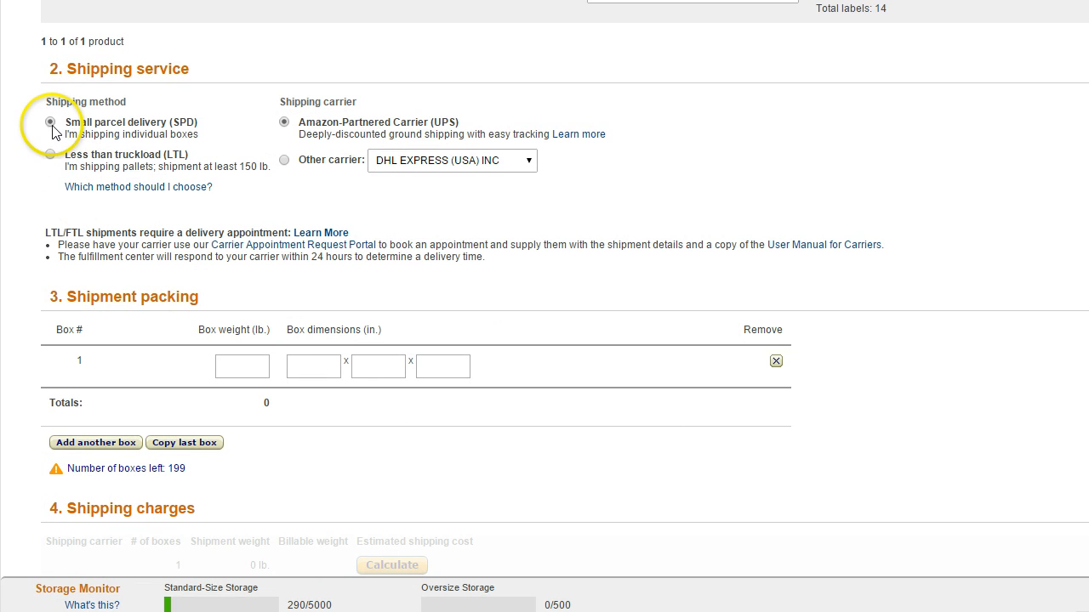
# Set the product's units per case back to 12.
pyautogui.scroll(1, 545, 306)
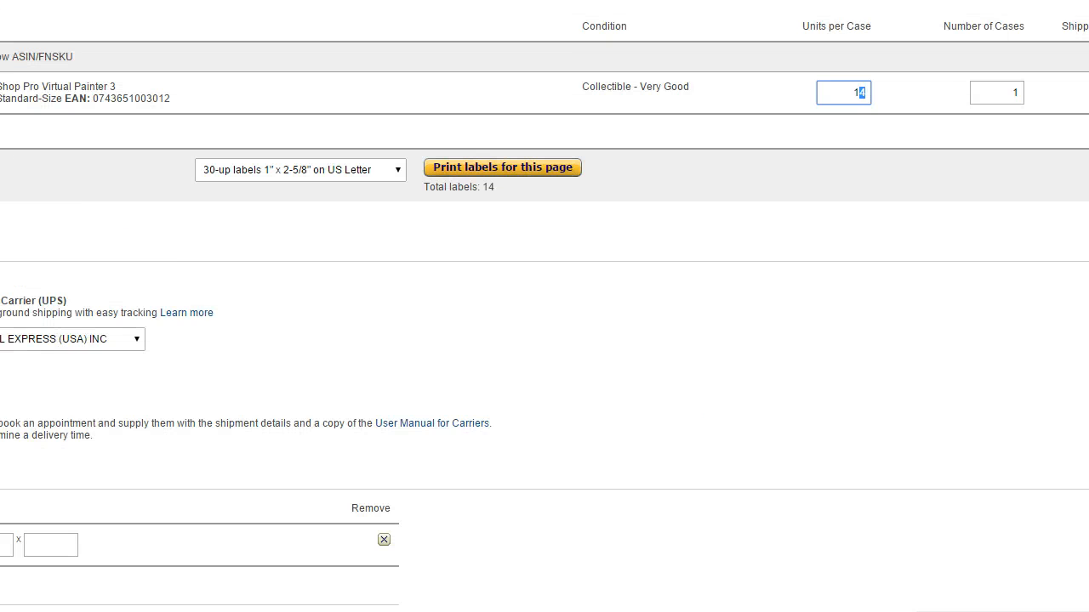
pyautogui.write('2')
pyautogui.click(826, 214)
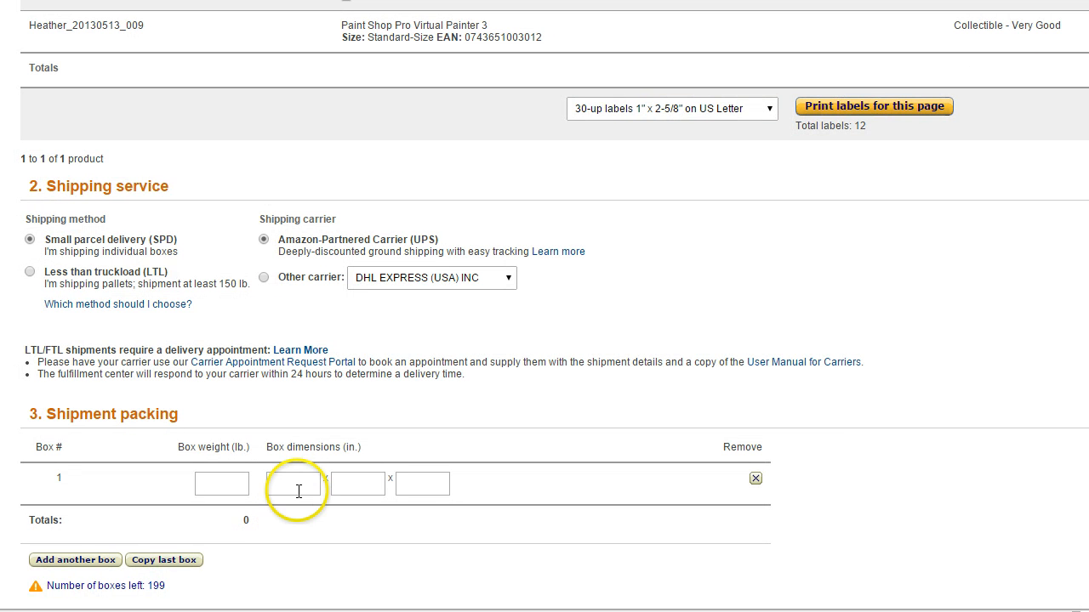
# Set the weight of box 1 to 12 lb in the shipment packing section.
pyautogui.scroll(-1, 463, 399)
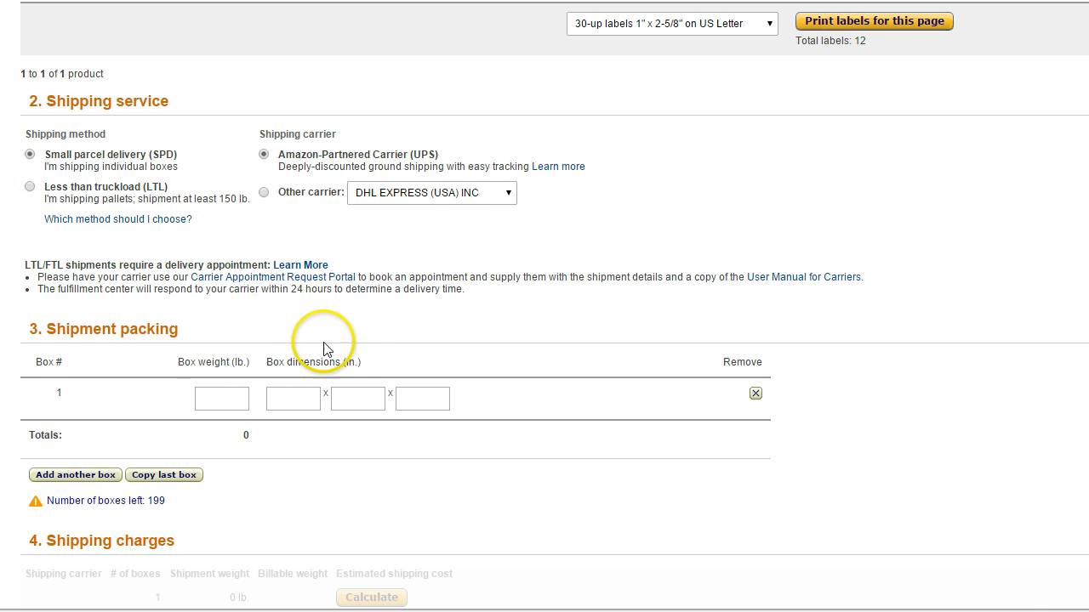
pyautogui.scroll(-2, 323, 344)
pyautogui.click(238, 229)
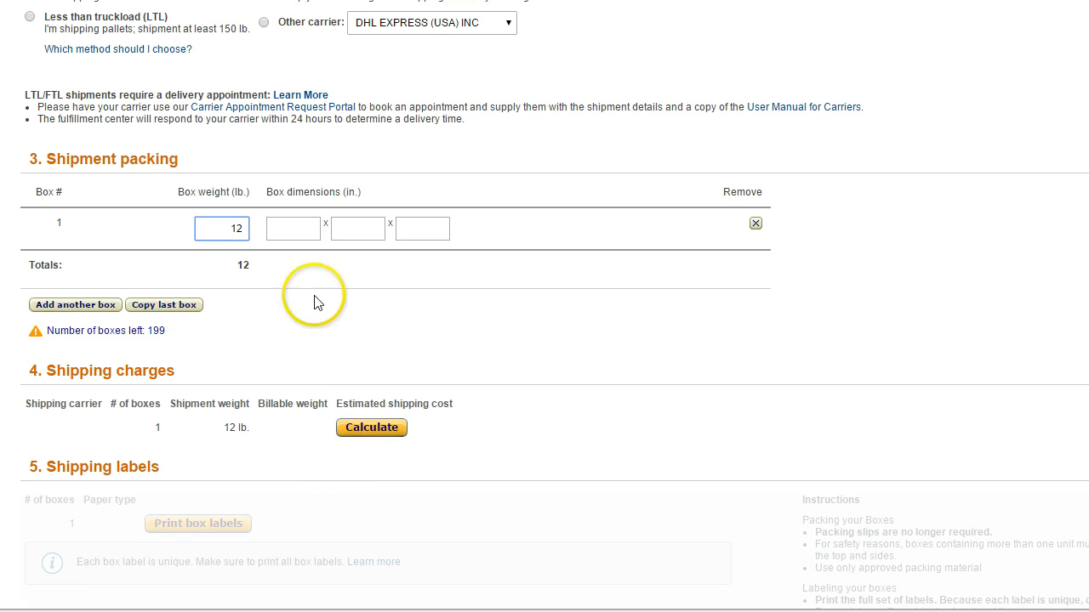
pyautogui.moveTo(470, 230); pyautogui.dragTo(320, 231)
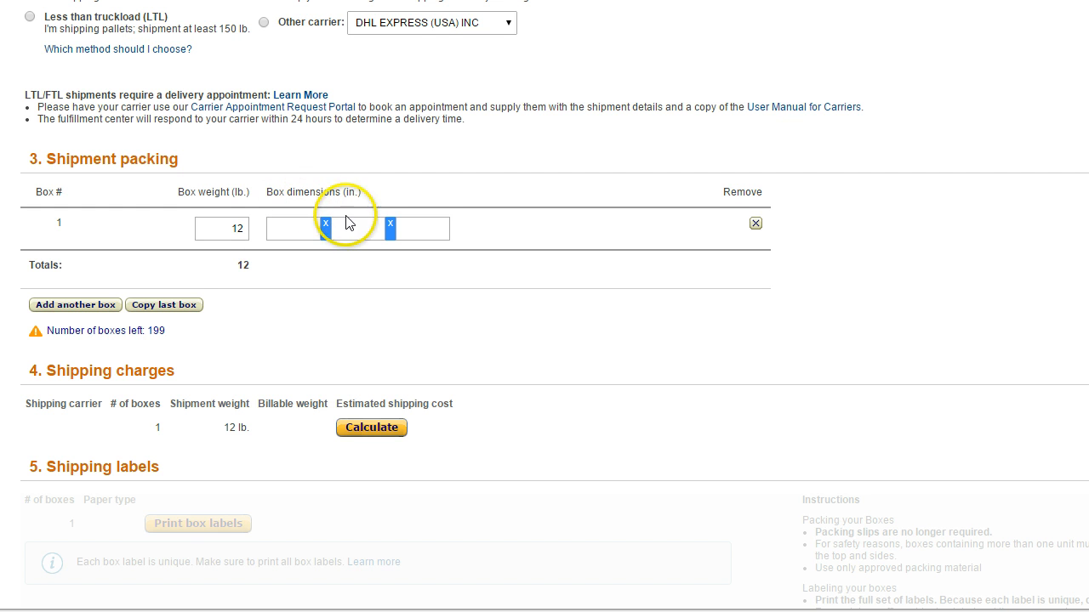
pyautogui.click(292, 234)
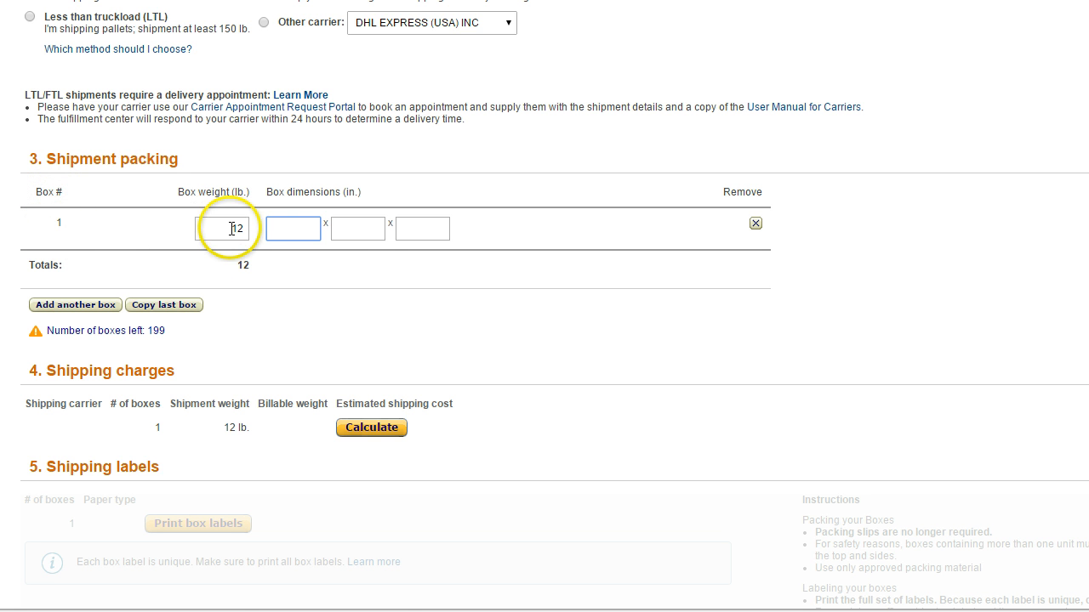
pyautogui.scroll(3, 364, 275)
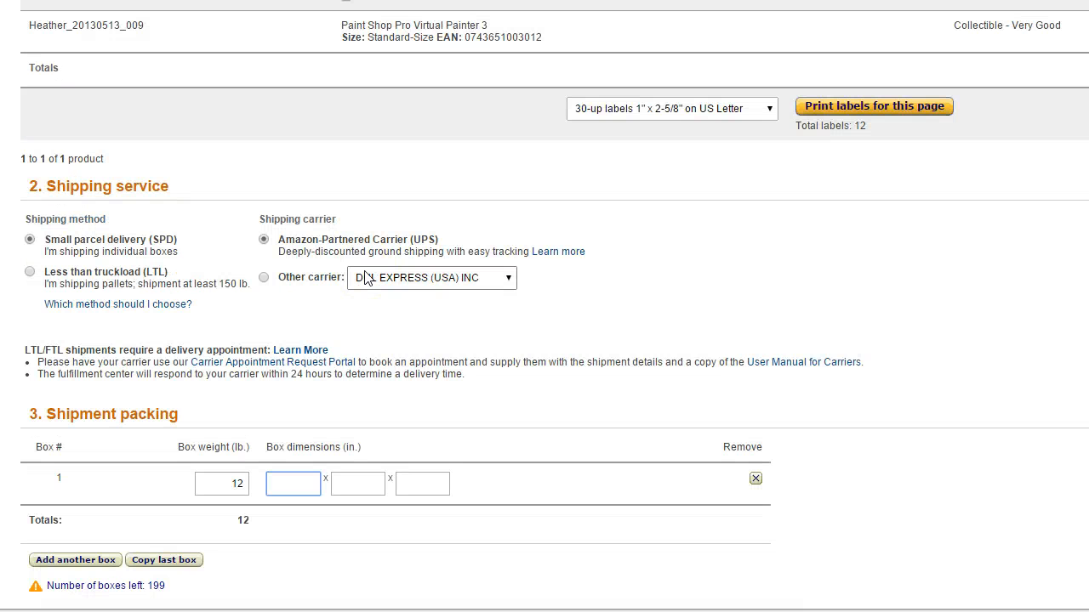
pyautogui.scroll(-3, 365, 277)
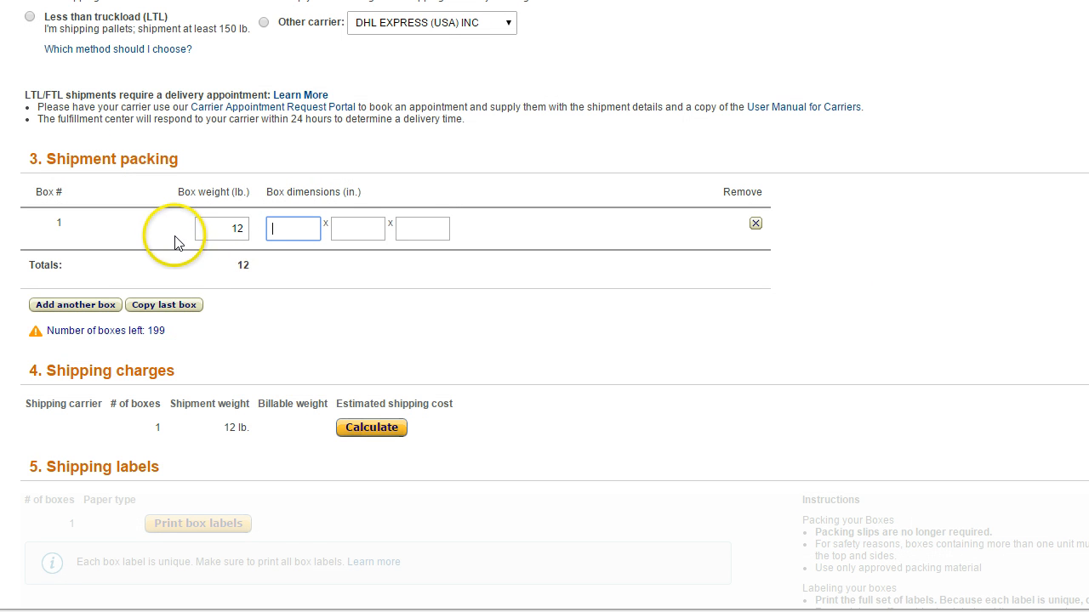
# Set the weight of box 1 to 40 lb and copy that box four times to make five boxes.
pyautogui.click(240, 219)
pyautogui.write('4')
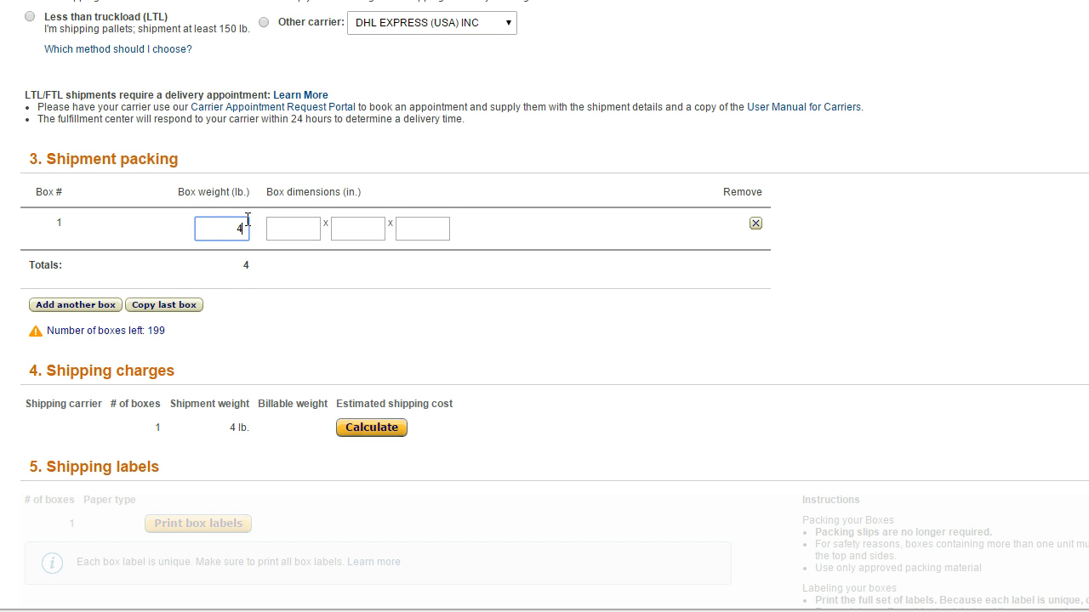
pyautogui.write('0')
pyautogui.click(150, 304)
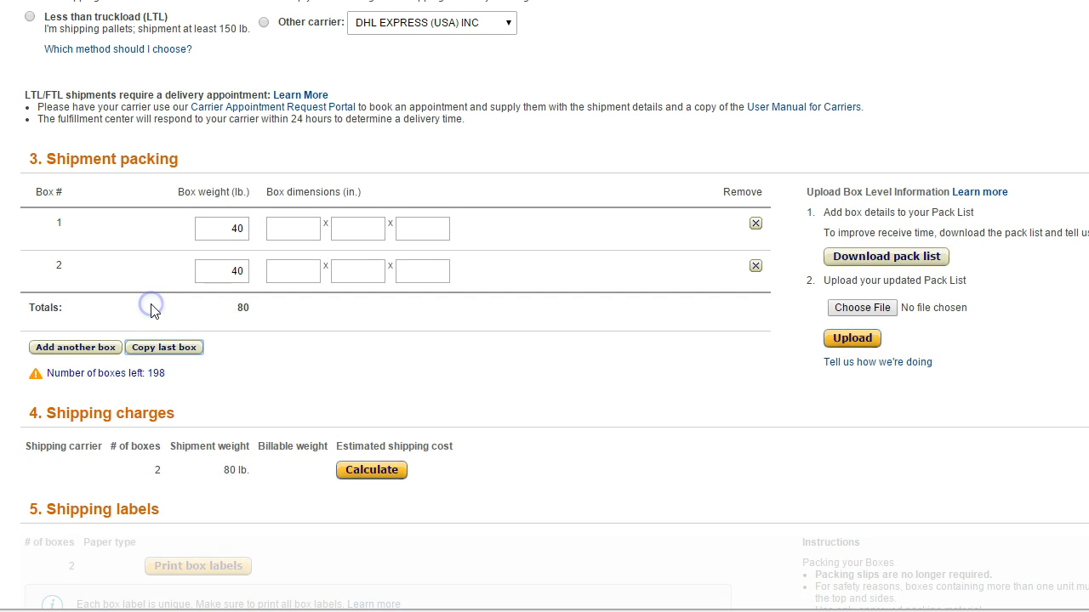
pyautogui.click(176, 350)
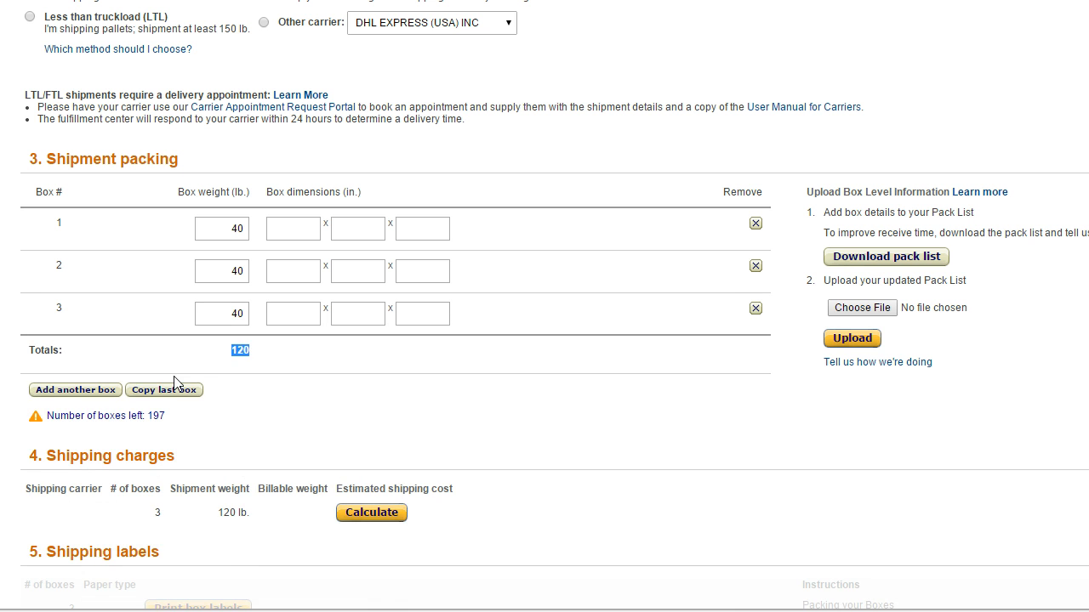
pyautogui.click(175, 391)
pyautogui.click(175, 432)
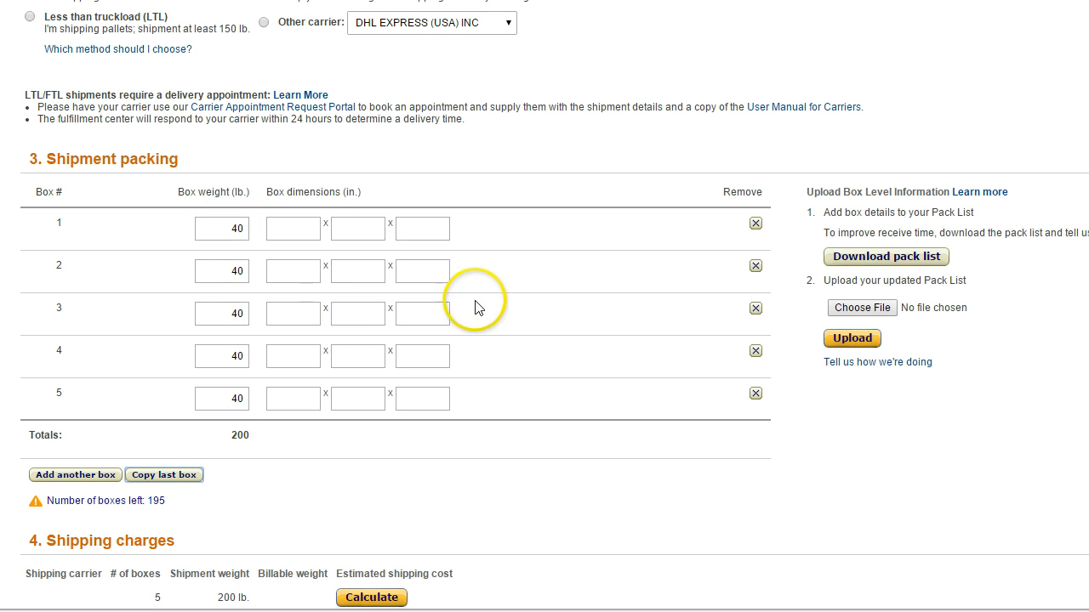
# Set the weight of box 2 to 23 lb and of box 3 to 44 lb.
pyautogui.click(227, 272)
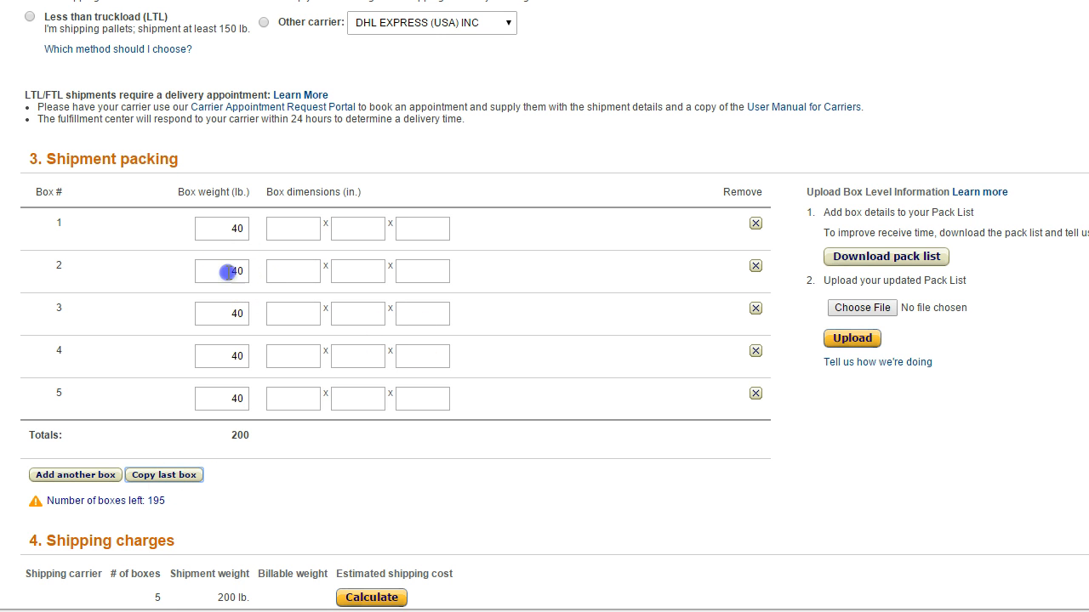
pyautogui.moveTo(227, 272); pyautogui.dragTo(239, 271)
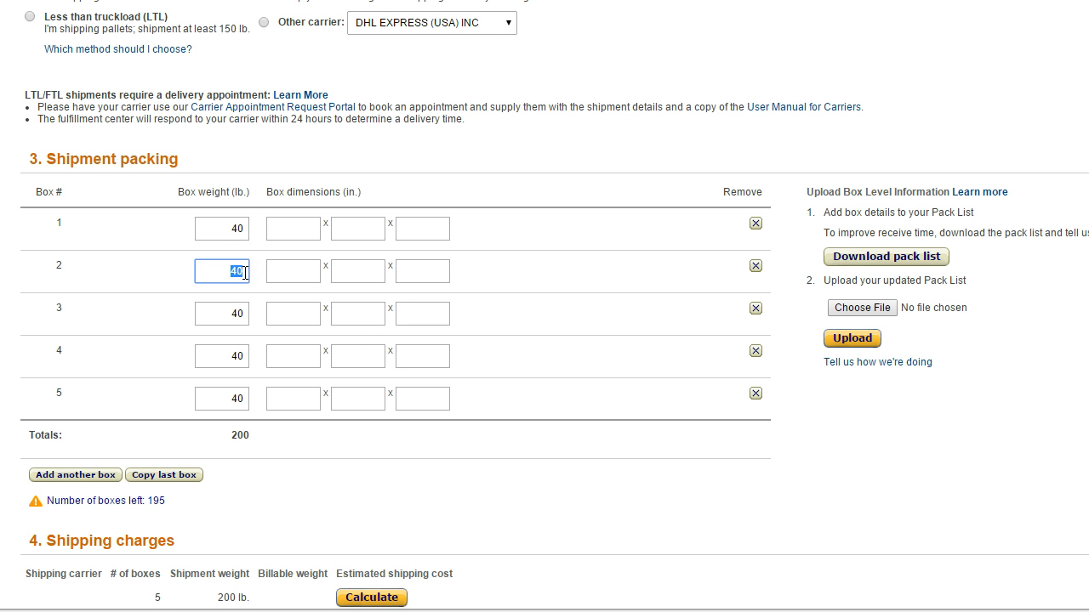
pyautogui.write('23')
pyautogui.doubleClick(252, 312)
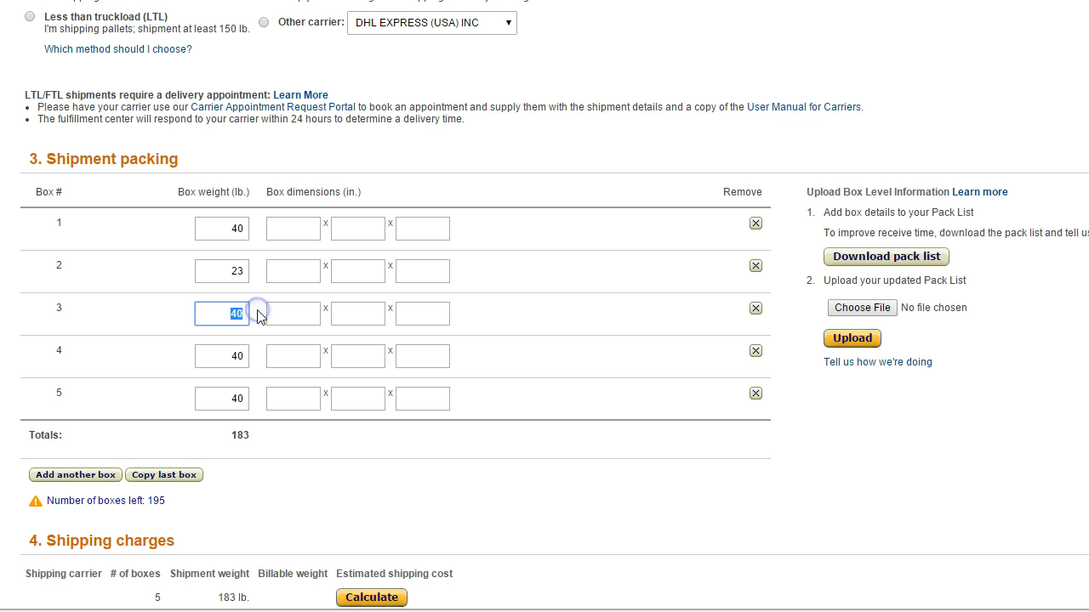
pyautogui.write('44')
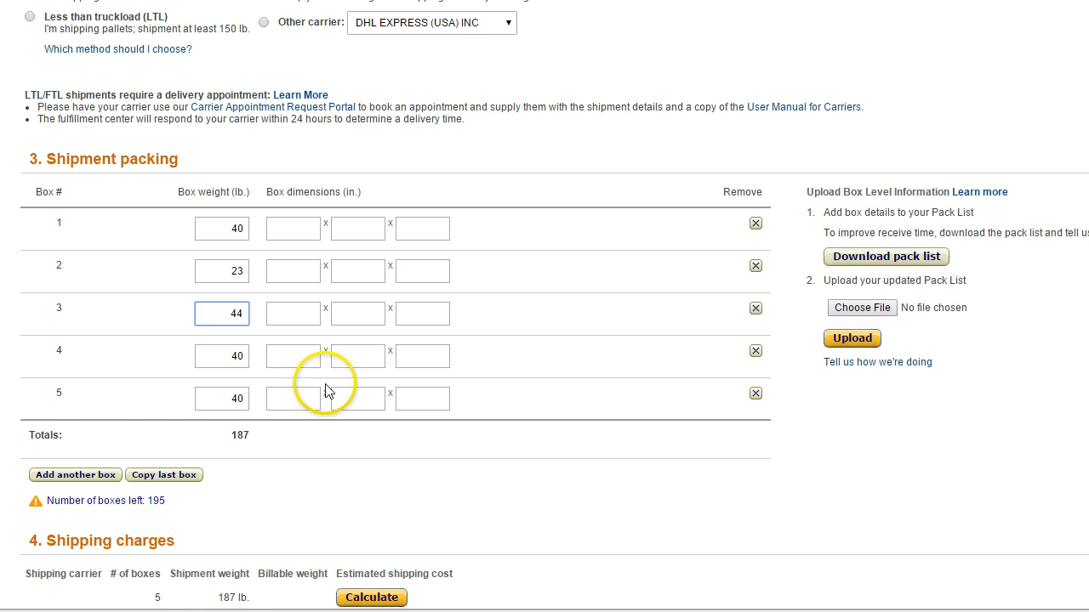
# Calculate the estimated shipping charges for the boxes and agree to the terms and conditions.
pyautogui.scroll(-1, 522, 351)
pyautogui.scroll(-2, 522, 351)
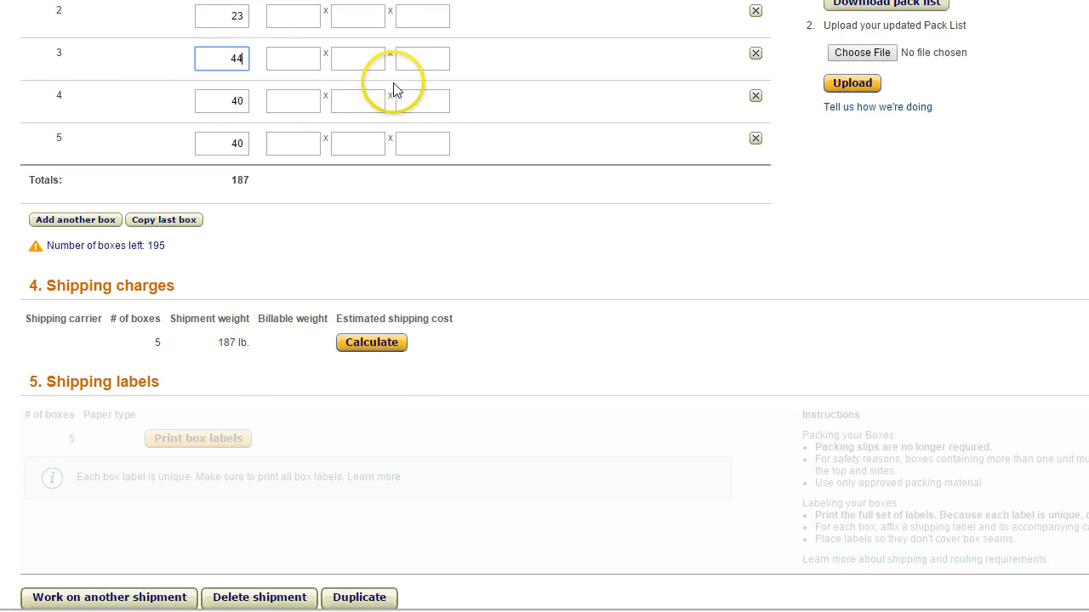
pyautogui.scroll(1, 490, 147)
pyautogui.scroll(-1, 535, 200)
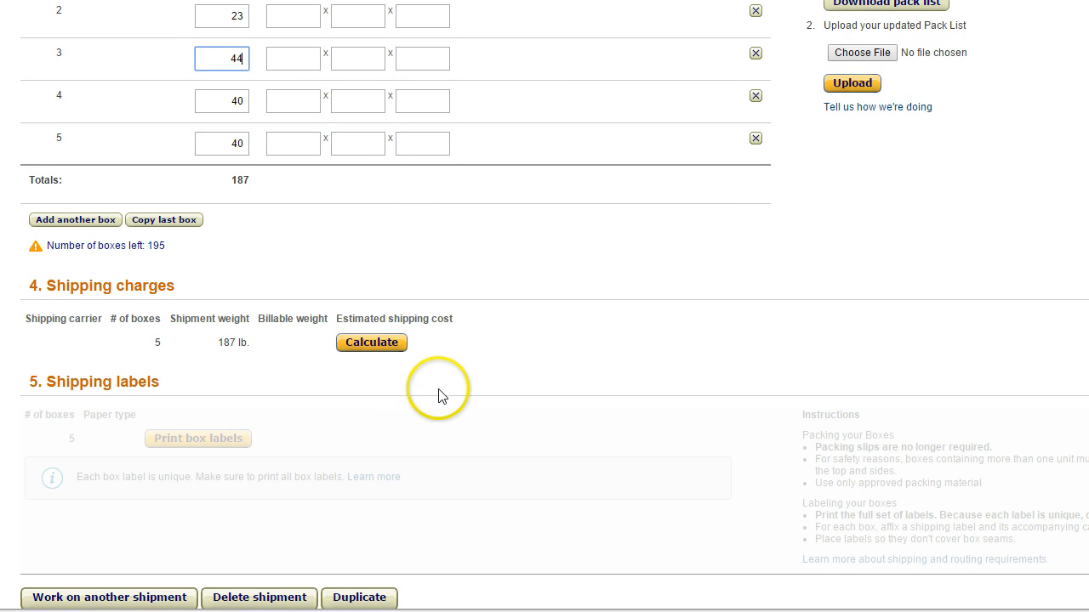
pyautogui.click(371, 345)
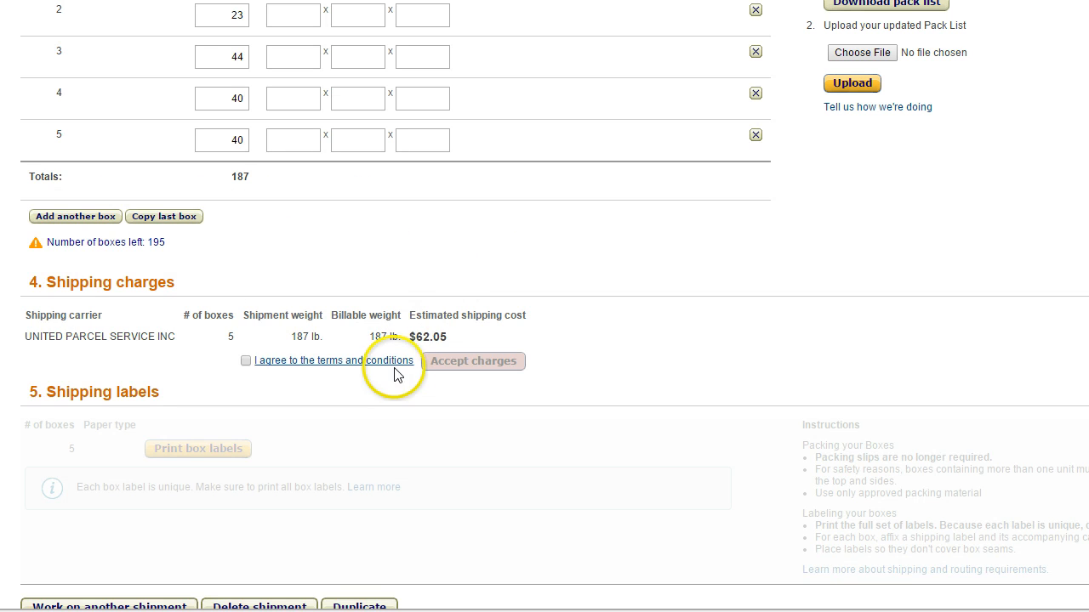
pyautogui.click(246, 361)
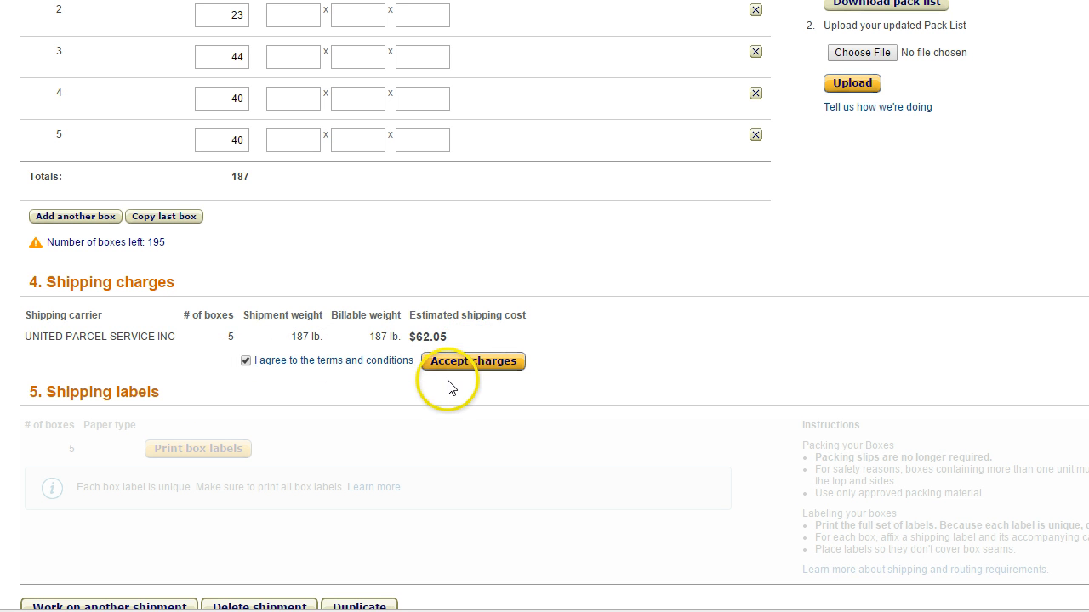
# Examine the shipping labels section and look back over the shipment's packing, service and charge details.
pyautogui.scroll(-2, 629, 332)
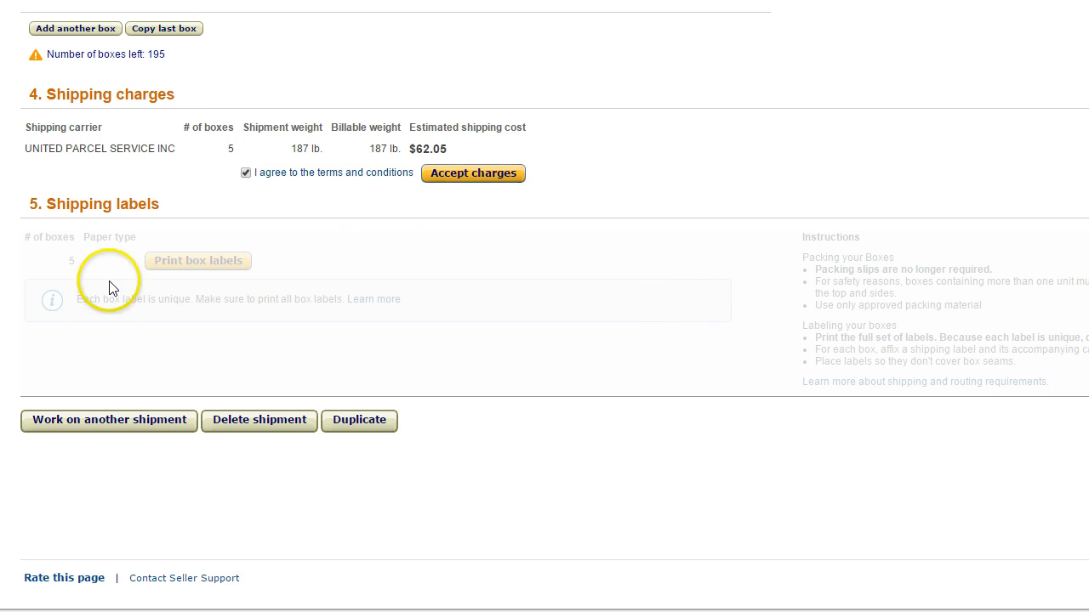
pyautogui.moveTo(33, 204); pyautogui.dragTo(164, 204)
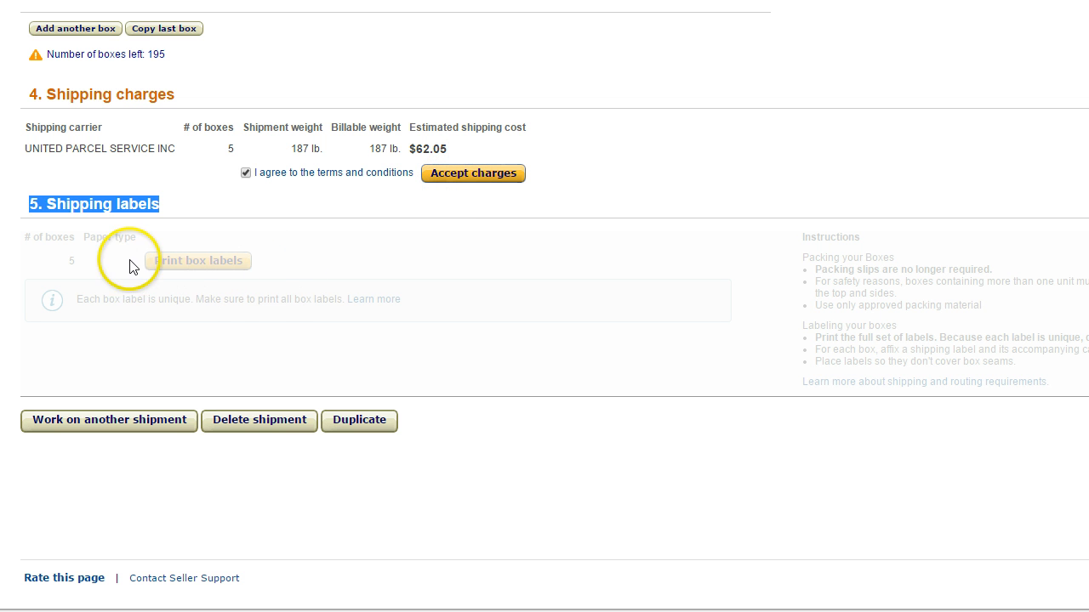
pyautogui.click(255, 262)
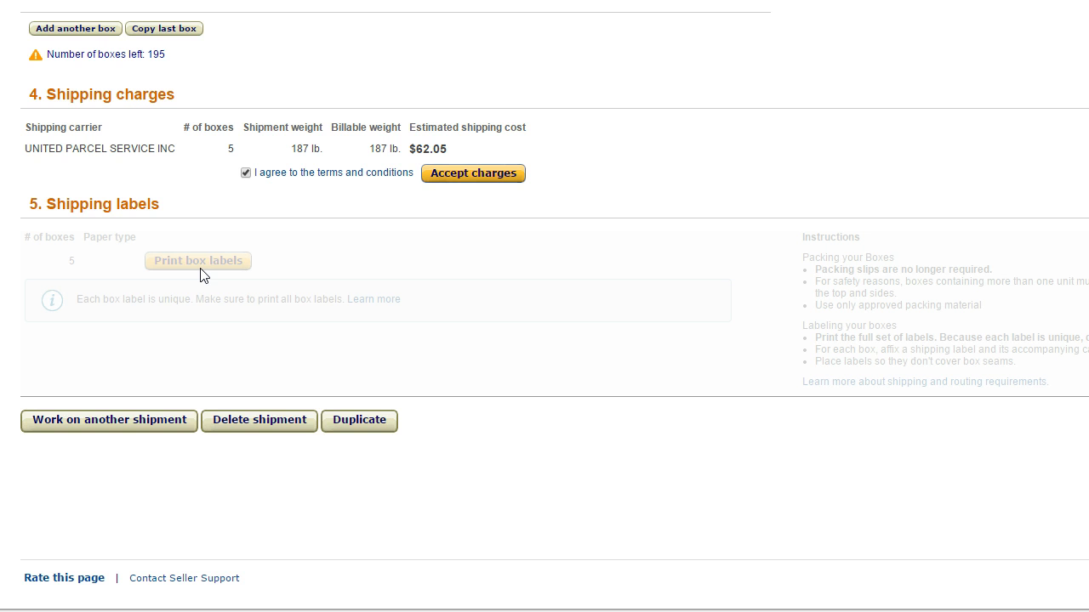
pyautogui.scroll(3, 466, 448)
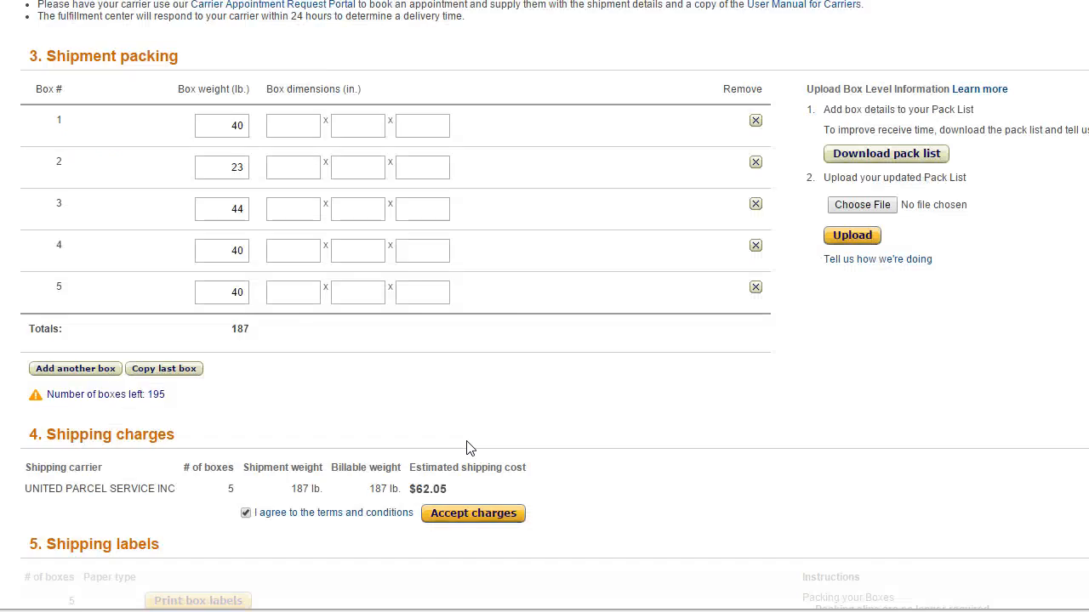
pyautogui.scroll(-3, 466, 449)
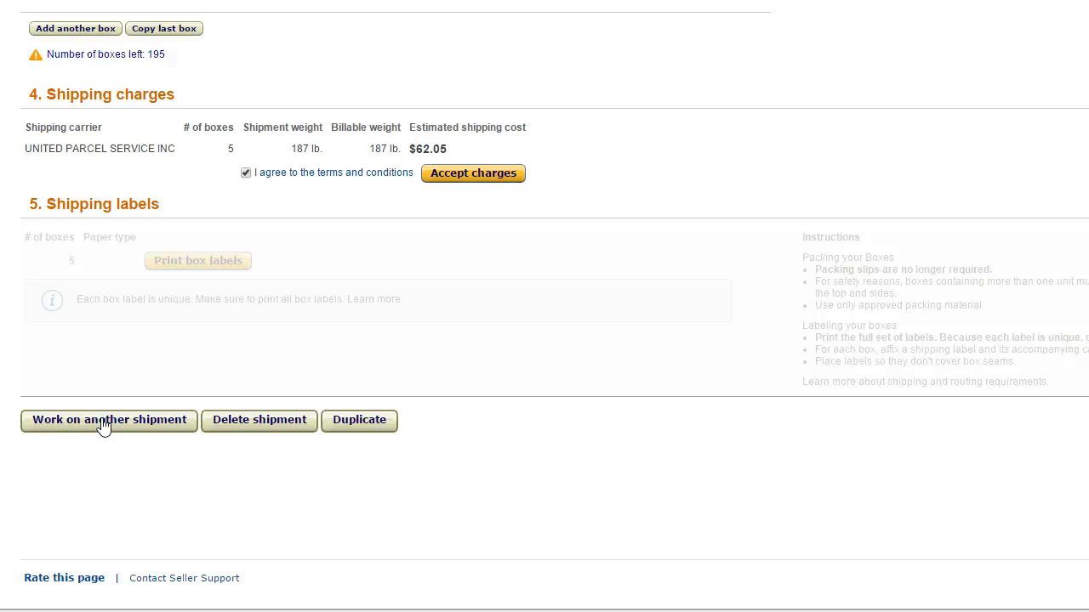
pyautogui.click(103, 425)
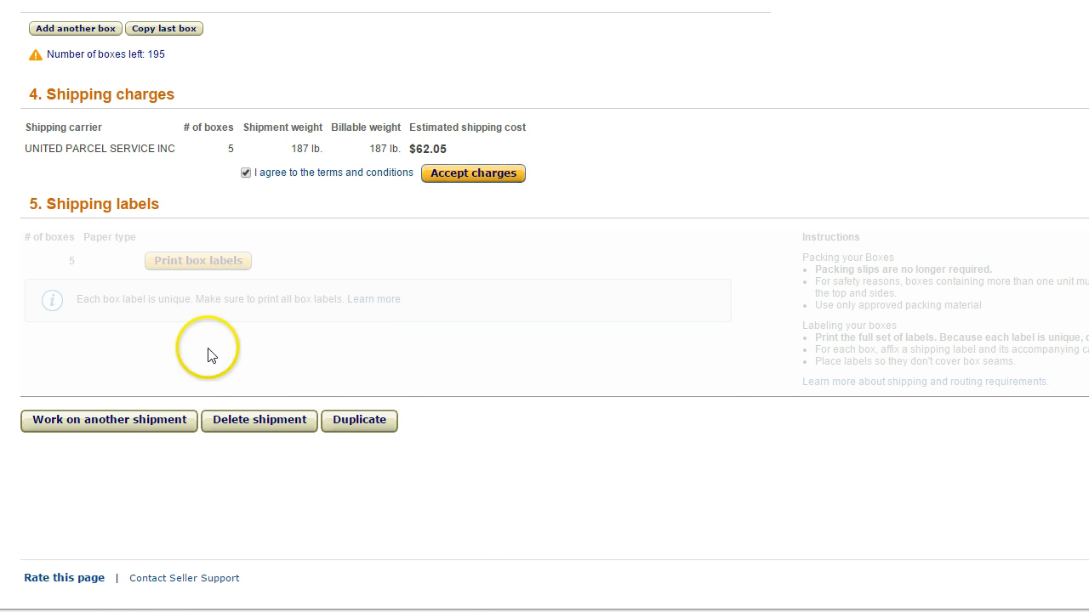
pyautogui.scroll(4, 399, 486)
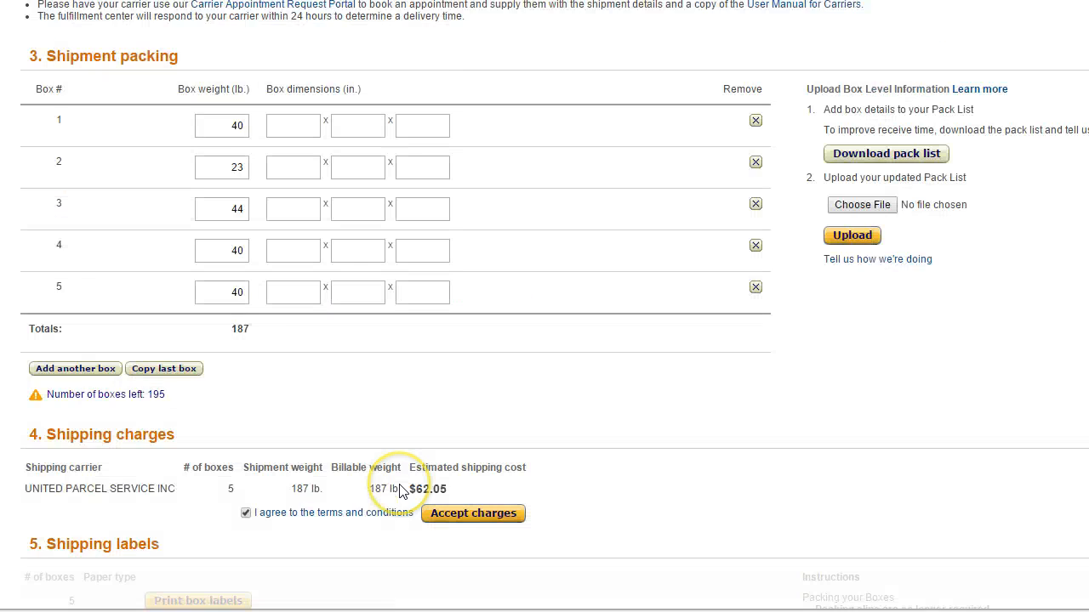
pyautogui.scroll(6, 399, 485)
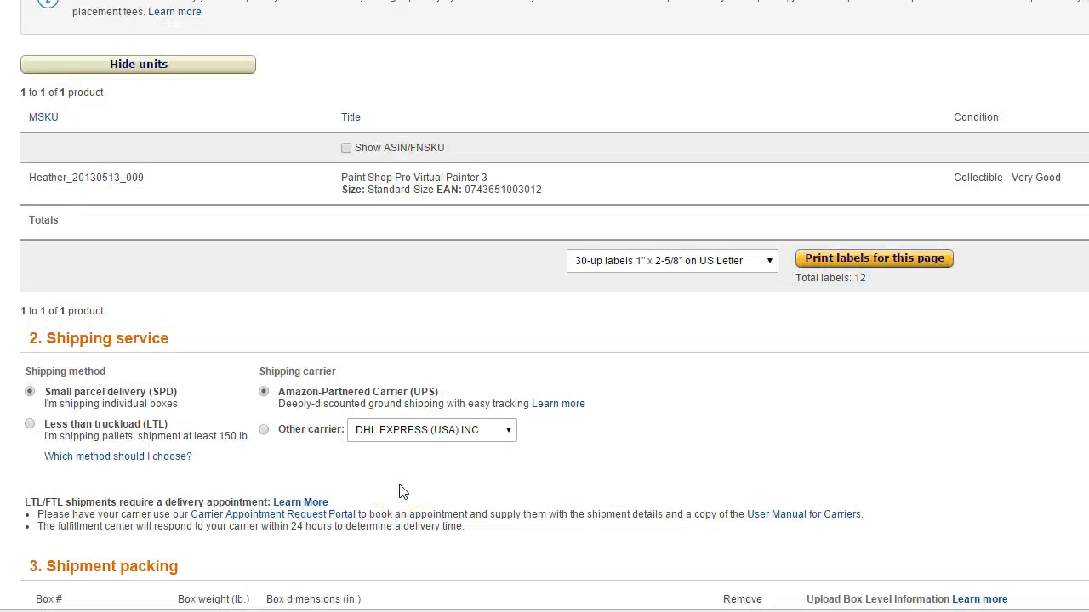
pyautogui.scroll(-10, 399, 492)
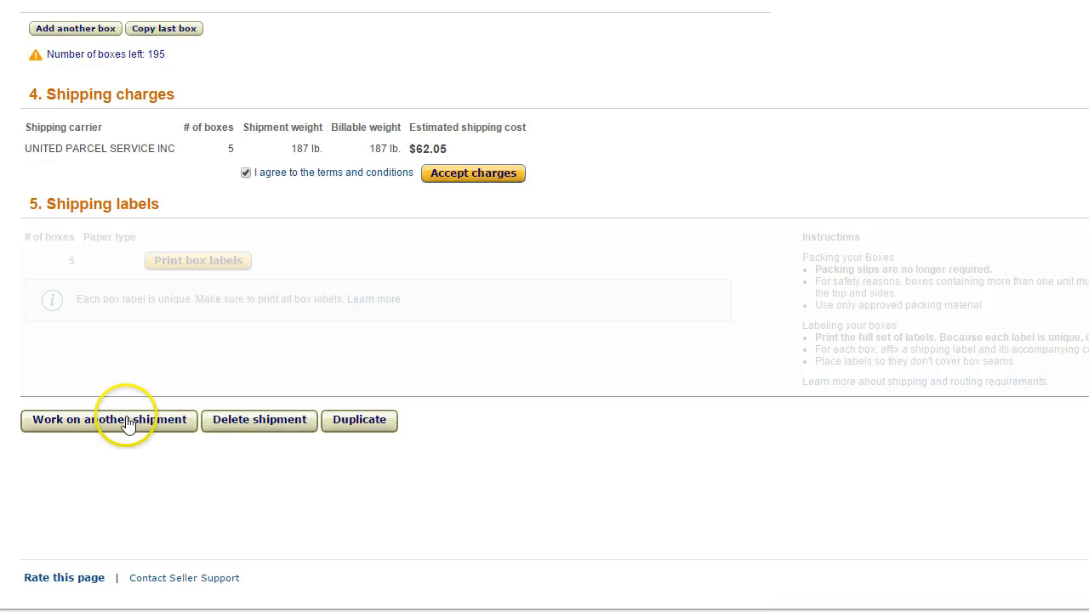